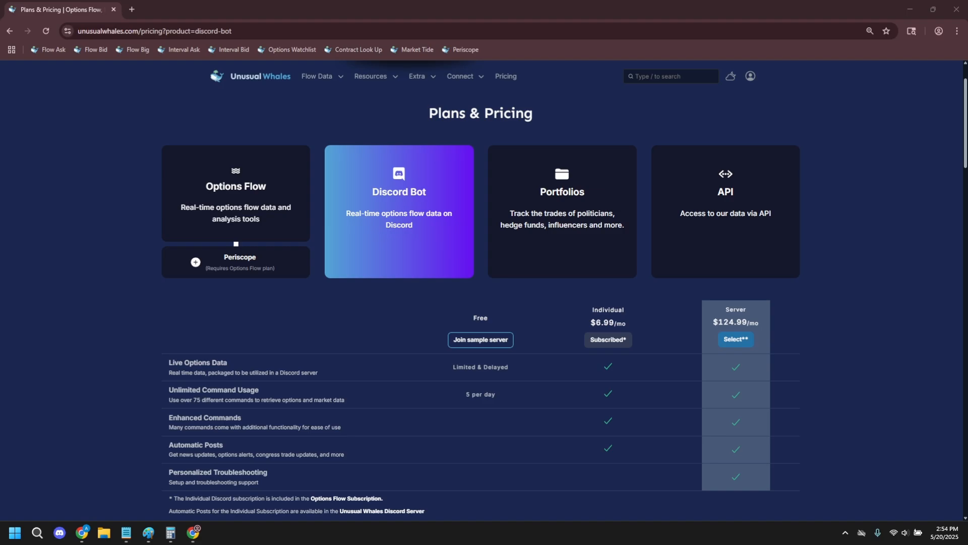
- Switch over to the Discord window showing the premium-bot channel
{"action": "key", "text": "alt+Tab"}
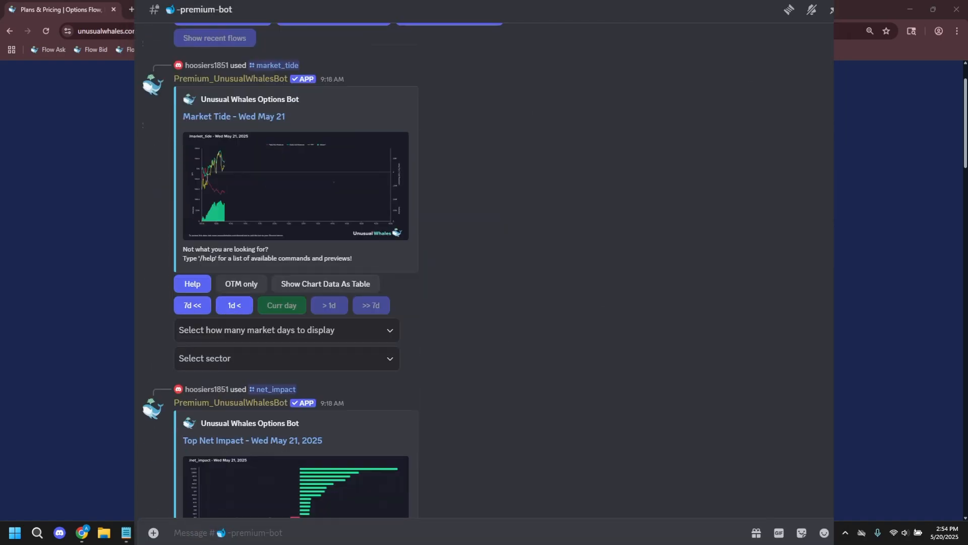
{"action": "scroll", "coordinate": [302, 272], "scroll_direction": "down", "scroll_amount": 5}
{"action": "scroll", "coordinate": [303, 273], "scroll_direction": "down", "scroll_amount": 5}
{"action": "scroll", "coordinate": [303, 272], "scroll_direction": "down", "scroll_amount": 5}
{"action": "scroll", "coordinate": [303, 272], "scroll_direction": "down", "scroll_amount": 5}
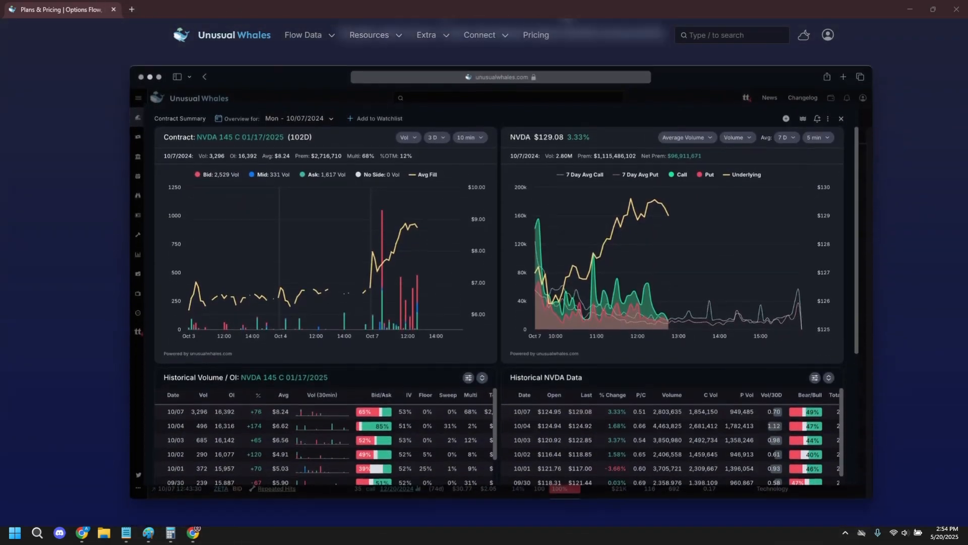
{"action": "scroll", "coordinate": [484, 272], "scroll_direction": "down", "scroll_amount": 5}
{"action": "scroll", "coordinate": [485, 272], "scroll_direction": "down", "scroll_amount": 5}
{"action": "scroll", "coordinate": [484, 272], "scroll_direction": "down", "scroll_amount": 5}
{"action": "scroll", "coordinate": [484, 273], "scroll_direction": "down", "scroll_amount": 5}
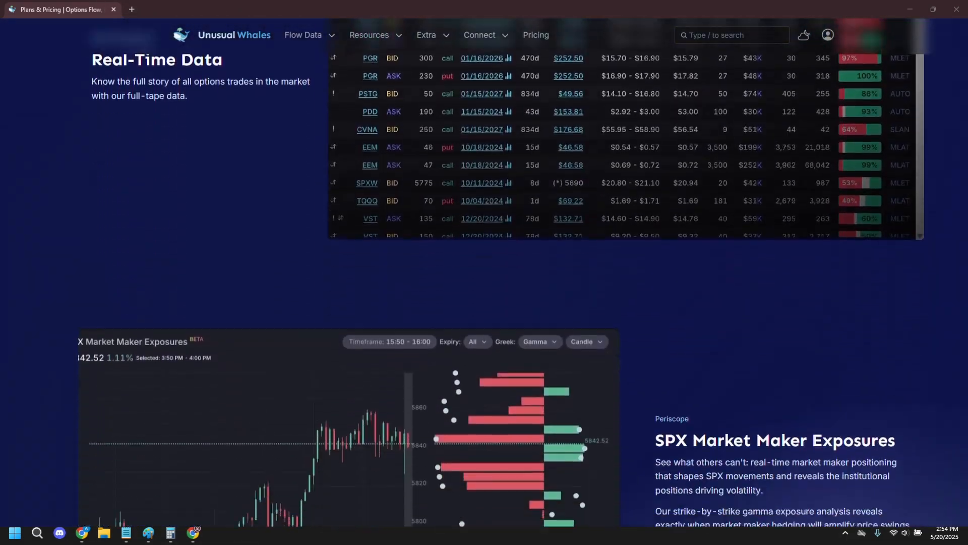
{"action": "scroll", "coordinate": [484, 272], "scroll_direction": "down", "scroll_amount": 5}
{"action": "scroll", "coordinate": [484, 272], "scroll_direction": "down", "scroll_amount": 5}
{"action": "scroll", "coordinate": [484, 273], "scroll_direction": "down", "scroll_amount": 5}
{"action": "scroll", "coordinate": [485, 272], "scroll_direction": "down", "scroll_amount": 5}
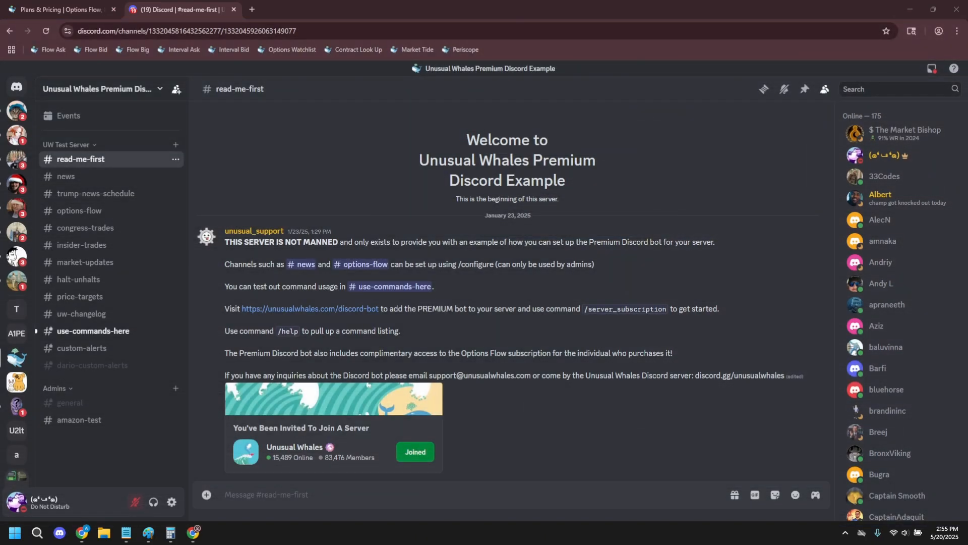
- Browse the sample server's news, trump-news-schedule, options-flow, congress-trades, insider-trades and market-updates channels
{"action": "left_click", "coordinate": [119, 180]}
{"action": "left_click", "coordinate": [121, 193]}
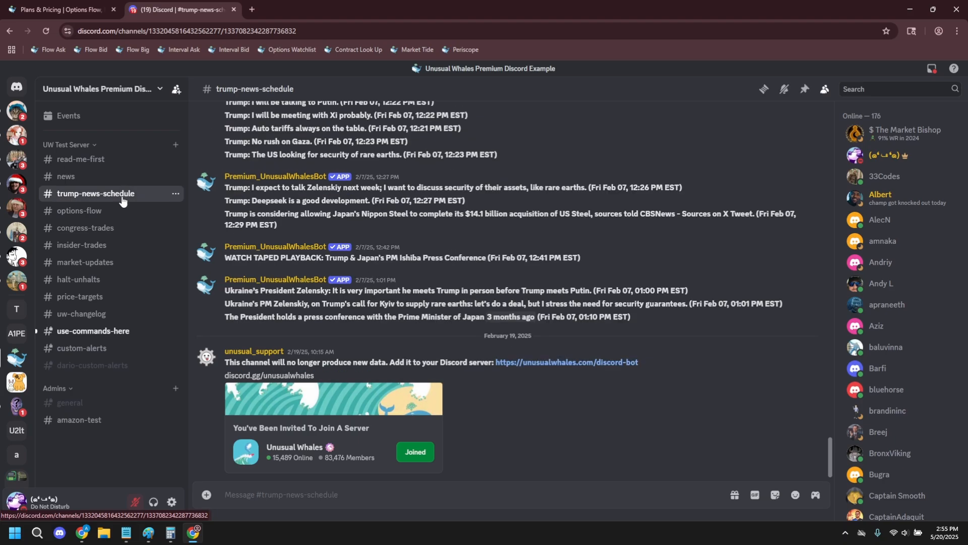
{"action": "left_click", "coordinate": [122, 211]}
{"action": "left_click", "coordinate": [122, 228]}
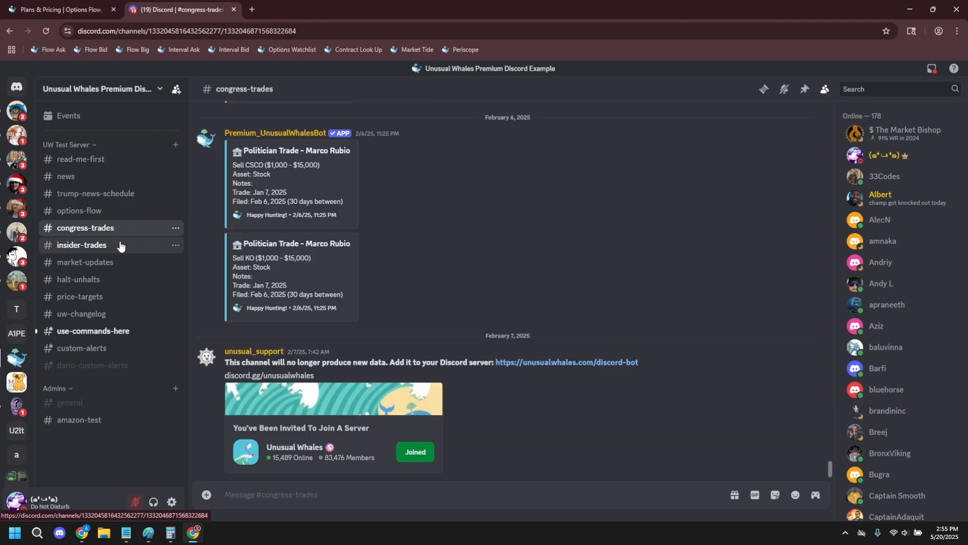
{"action": "left_click", "coordinate": [120, 245]}
{"action": "left_click", "coordinate": [120, 261]}
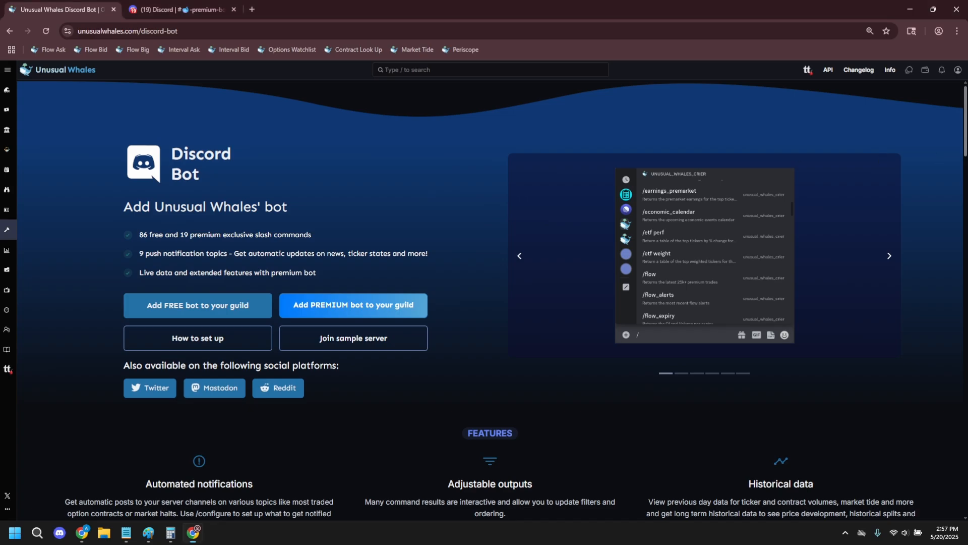
{"action": "scroll", "coordinate": [484, 303], "scroll_direction": "down", "scroll_amount": 1}
{"action": "scroll", "coordinate": [484, 303], "scroll_direction": "down", "scroll_amount": 5}
{"action": "scroll", "coordinate": [484, 303], "scroll_direction": "down", "scroll_amount": 5}
{"action": "scroll", "coordinate": [484, 303], "scroll_direction": "down", "scroll_amount": 5}
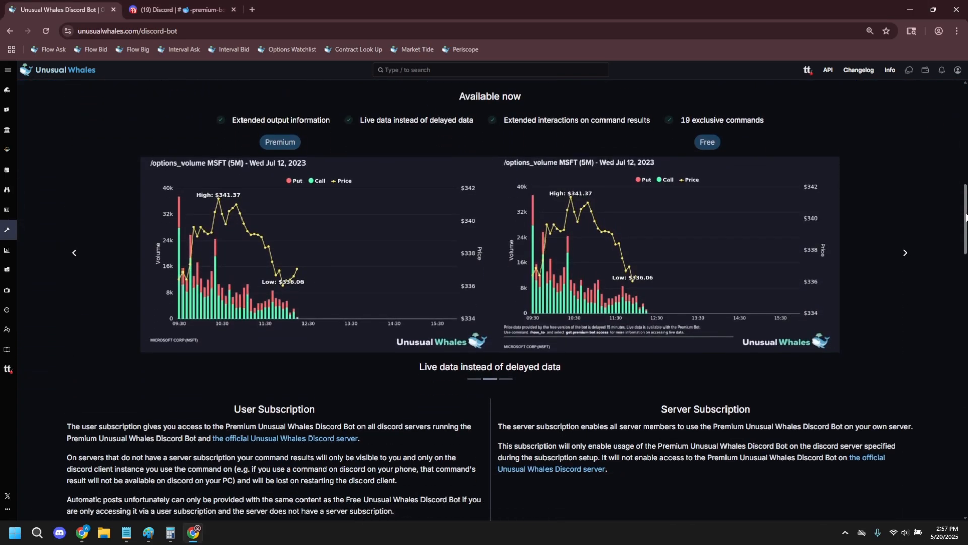
{"action": "scroll", "coordinate": [485, 302], "scroll_direction": "down", "scroll_amount": 5}
{"action": "scroll", "coordinate": [484, 304], "scroll_direction": "down", "scroll_amount": 5}
{"action": "scroll", "coordinate": [484, 302], "scroll_direction": "down", "scroll_amount": 3}
{"action": "scroll", "coordinate": [484, 303], "scroll_direction": "down", "scroll_amount": 3}
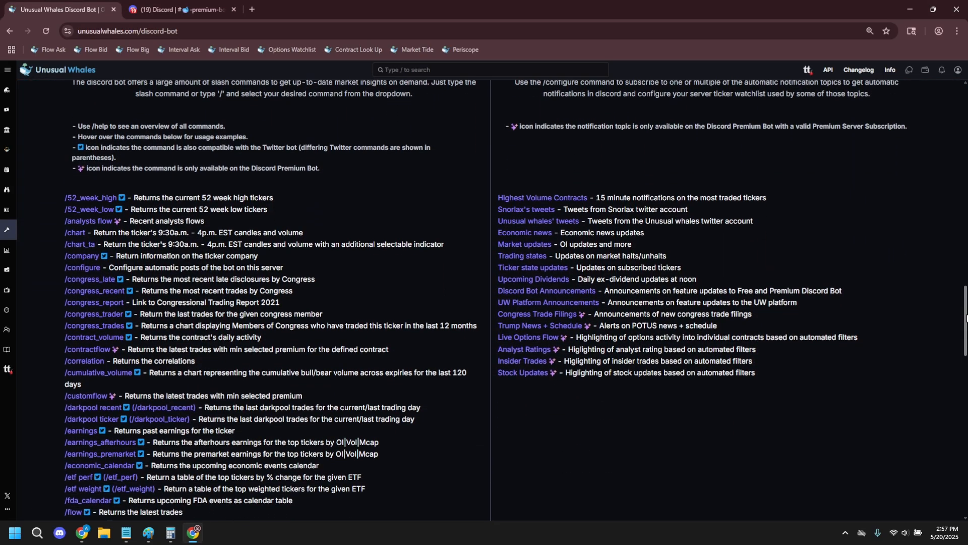
{"action": "scroll", "coordinate": [484, 303], "scroll_direction": "down", "scroll_amount": 1}
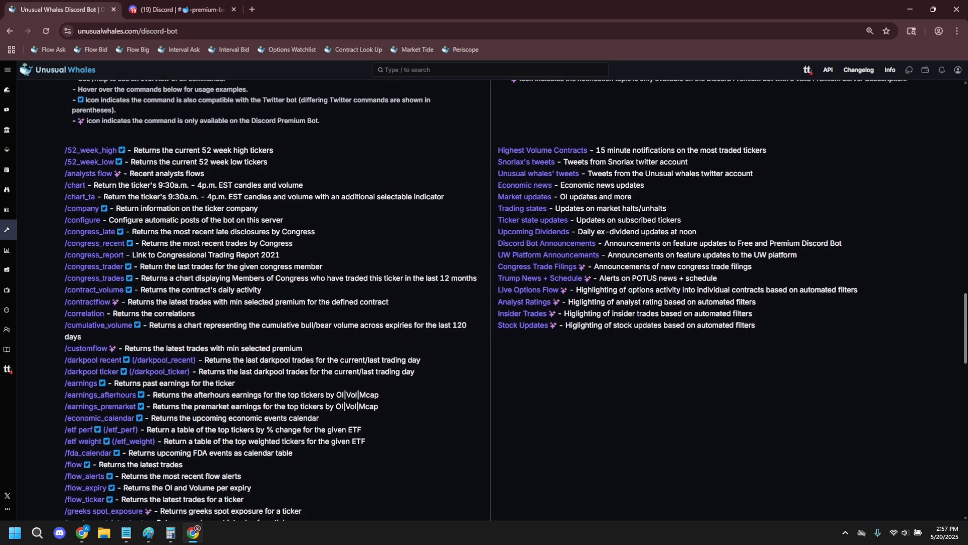
{"action": "scroll", "coordinate": [485, 303], "scroll_direction": "down", "scroll_amount": 1}
{"action": "scroll", "coordinate": [485, 303], "scroll_direction": "down", "scroll_amount": 1}
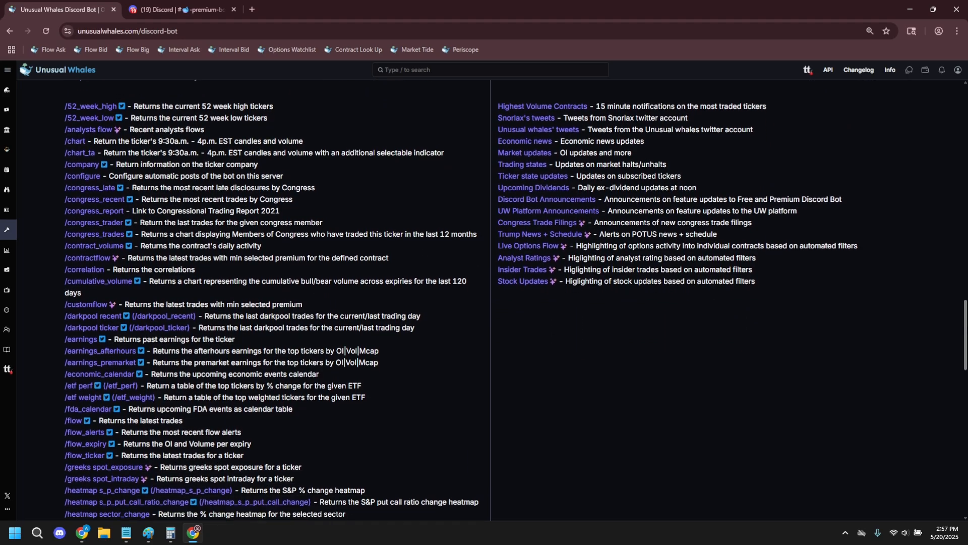
- Run the premium bot's /help command, page through its command guide, and start a new slash command
{"action": "left_click", "coordinate": [181, 9]}
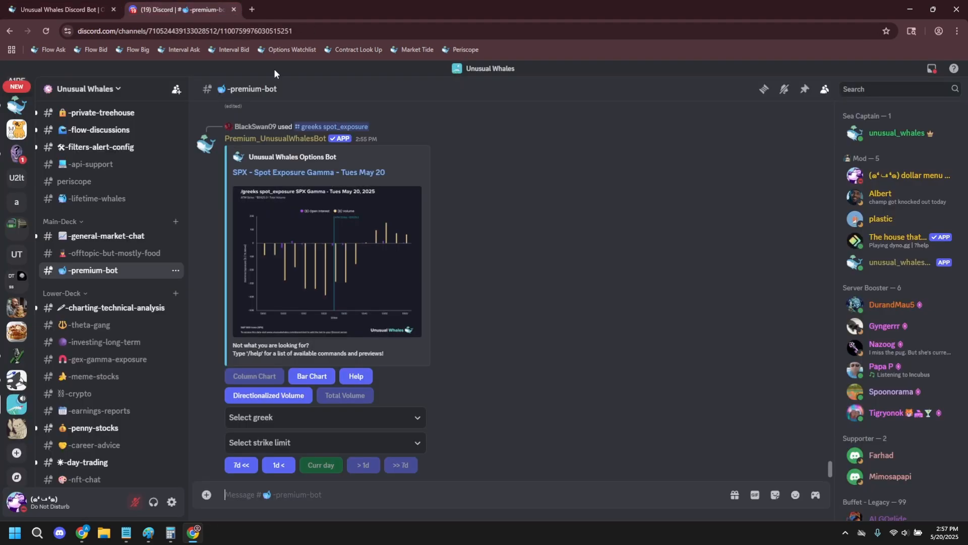
{"action": "type", "text": "/help"}
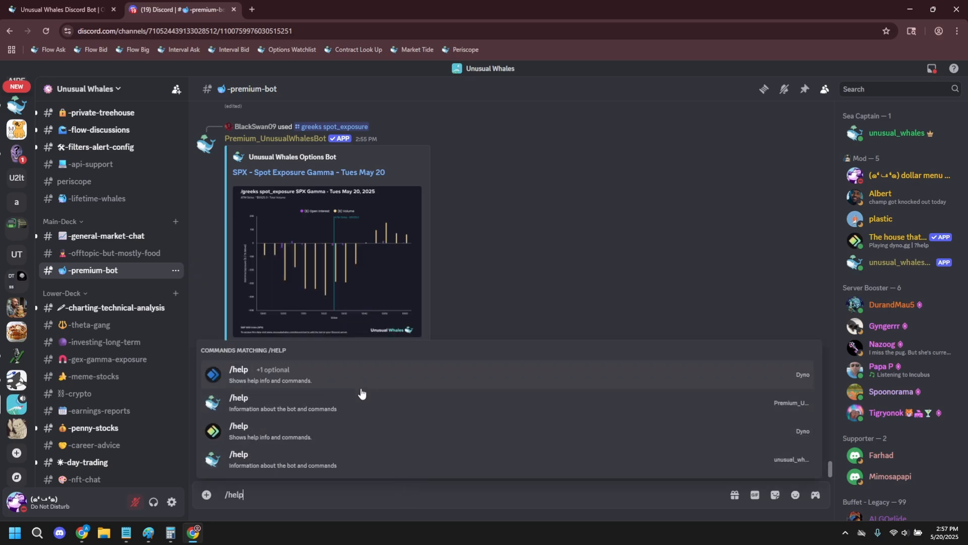
{"action": "left_click", "coordinate": [362, 408]}
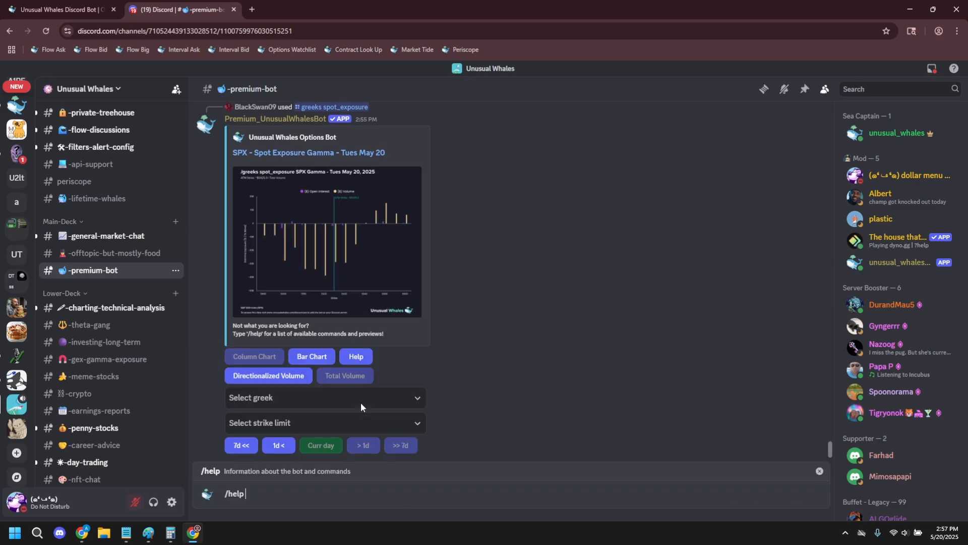
{"action": "key", "text": "Return"}
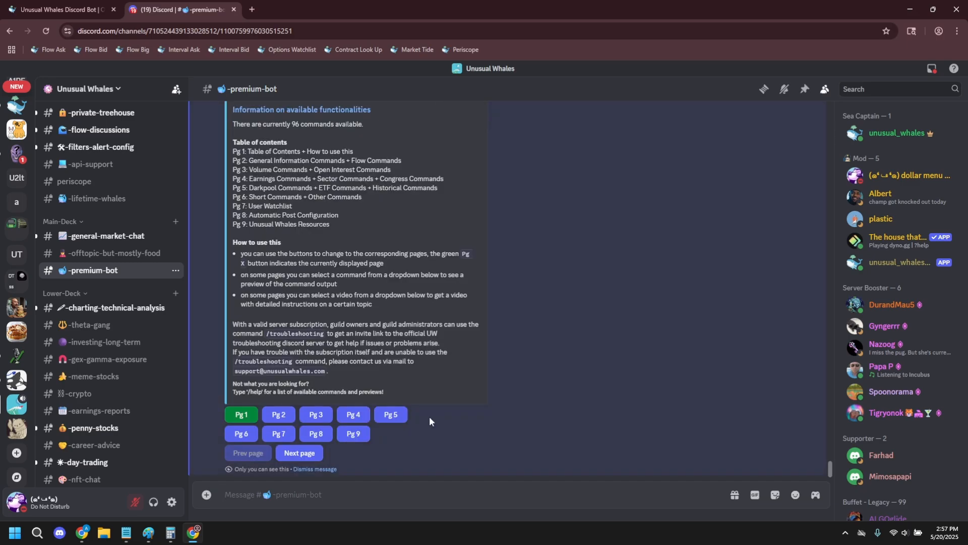
{"action": "left_click", "coordinate": [298, 453]}
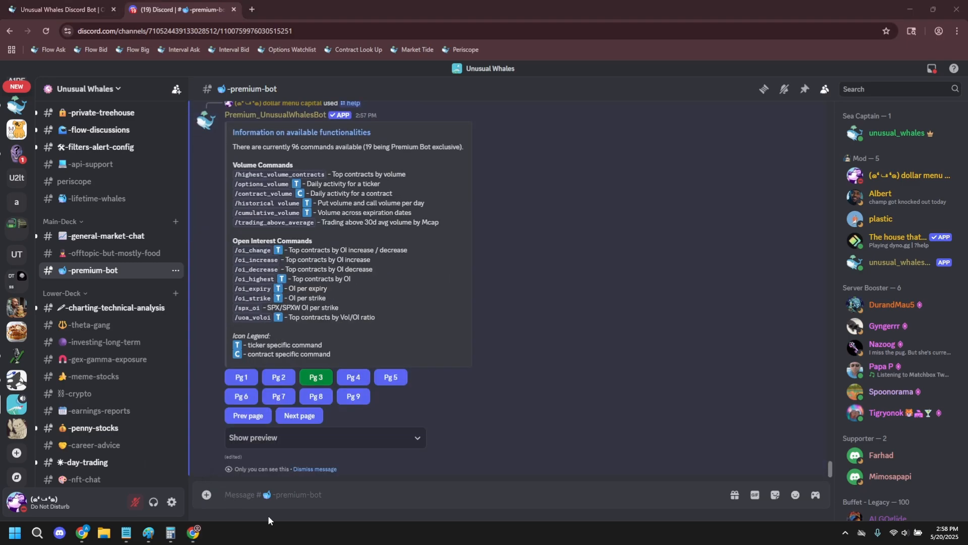
{"action": "left_click", "coordinate": [289, 501]}
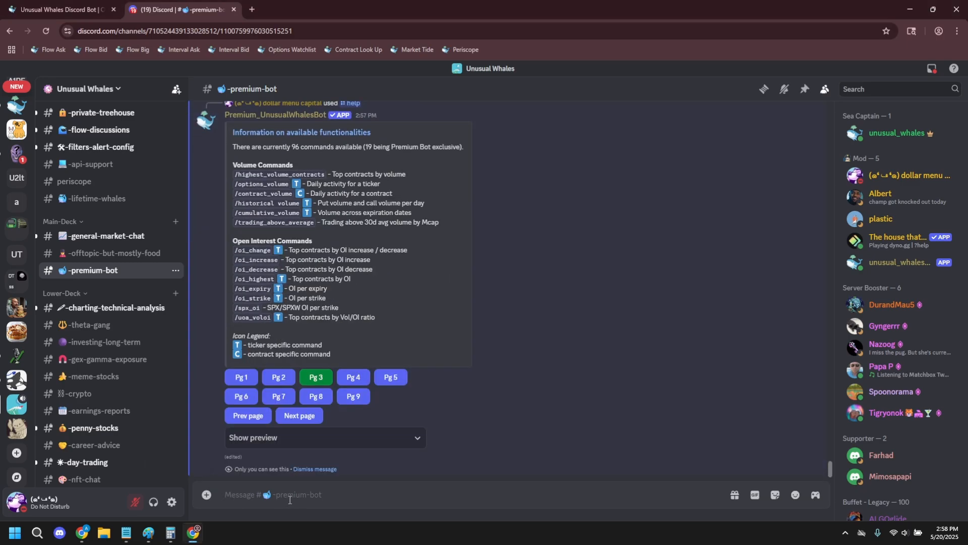
{"action": "type", "text": "/"}
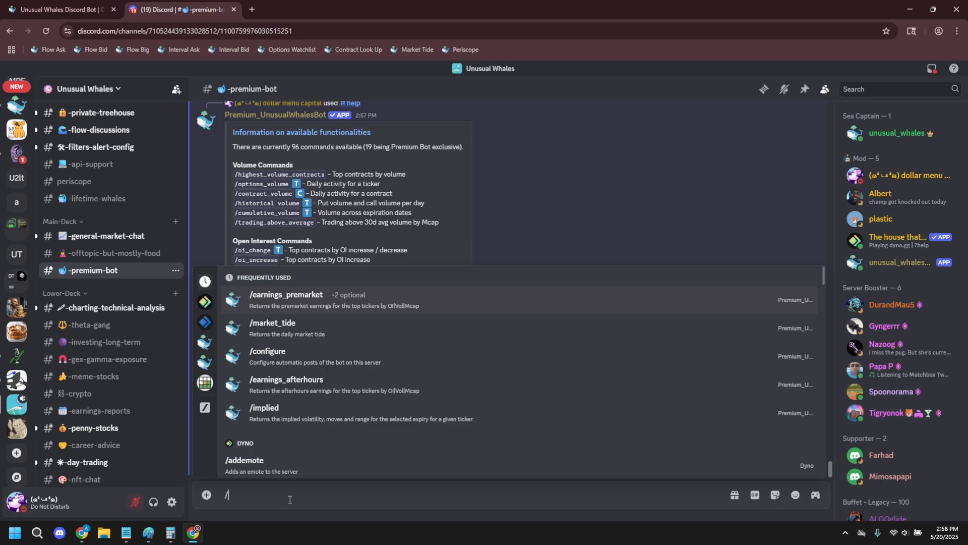
{"action": "type", "text": "market"}
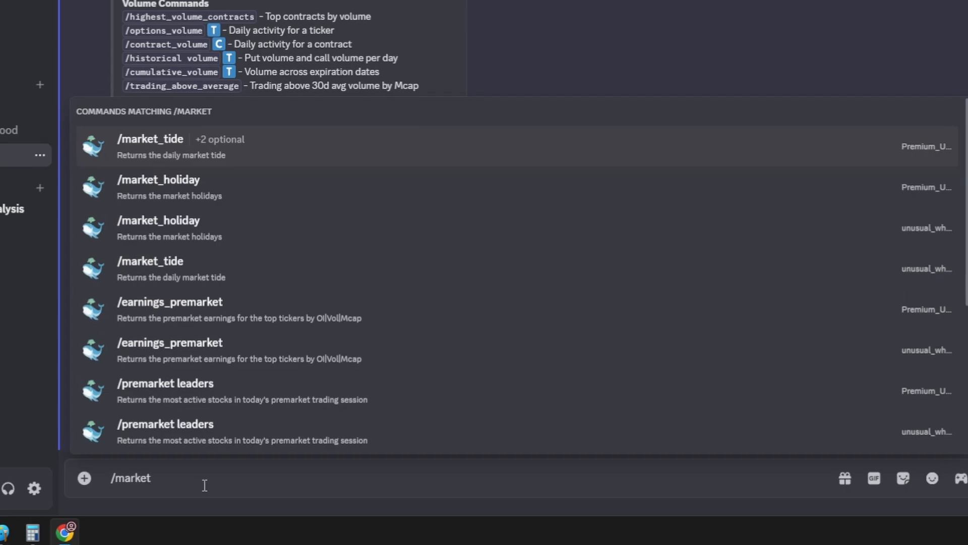
- Run /market_tide so the bot posts the Market Tide chart for Tues May 20
{"action": "key", "text": "Return"}
{"action": "key", "text": "Return"}
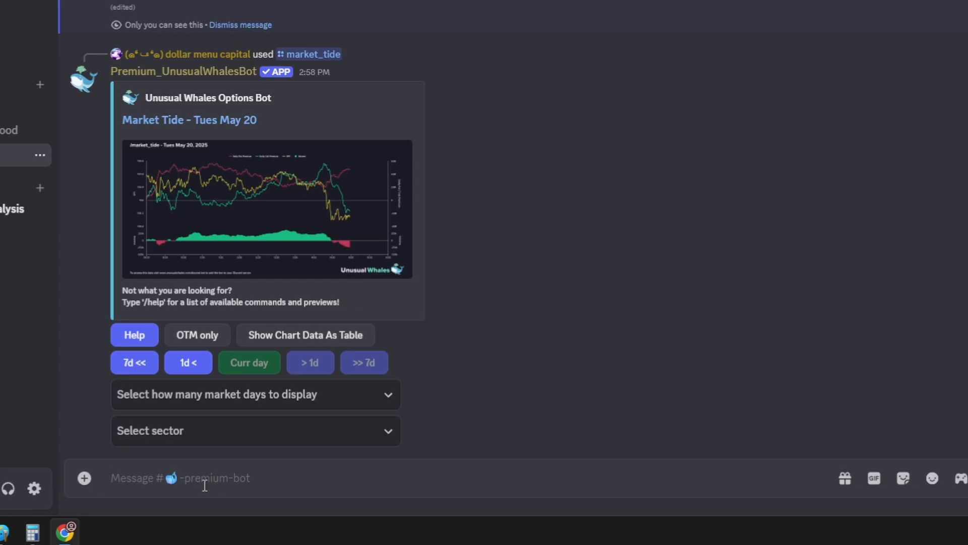
{"action": "type", "text": "/"}
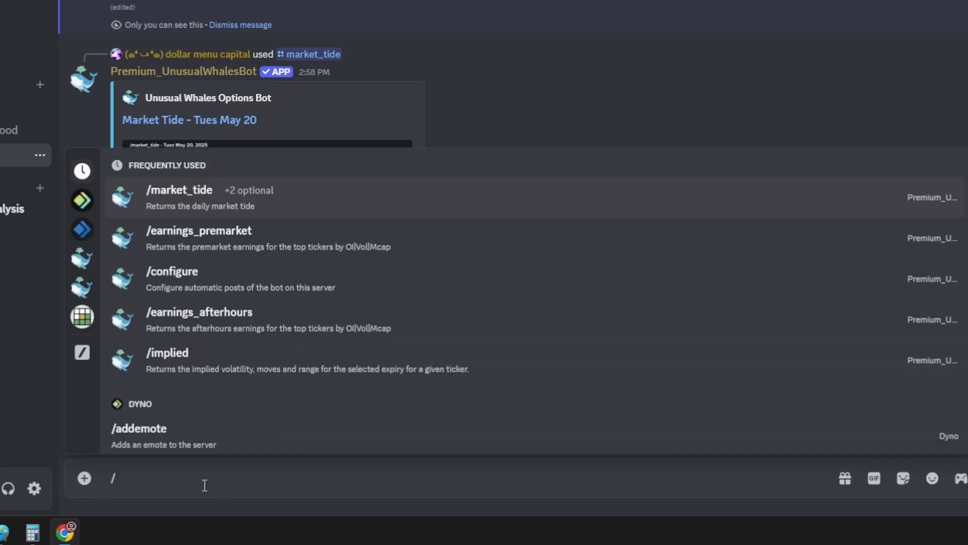
{"action": "type", "text": "contract_vo"}
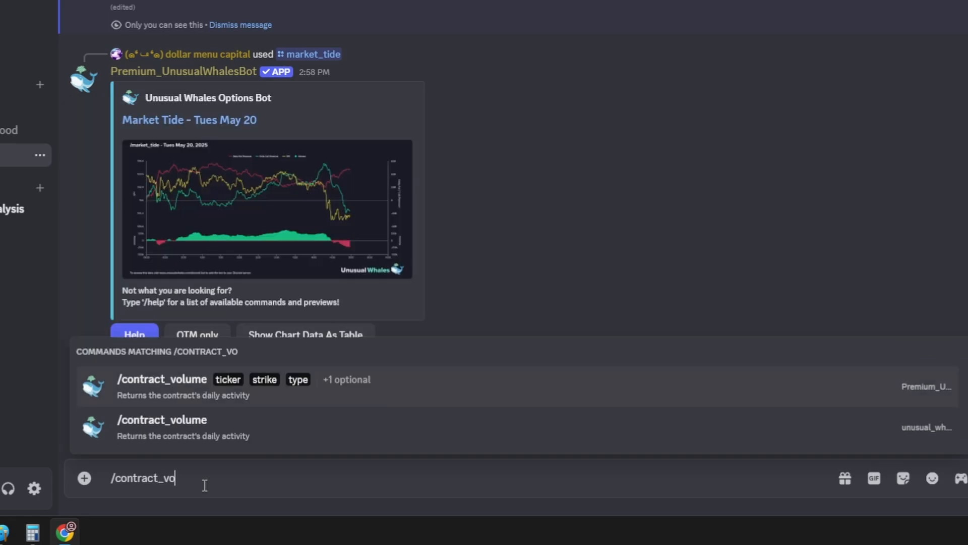
{"action": "type", "text": "lume"}
- Send /contract_volume for ticker CRWV, strike 90, option type P
{"action": "key", "text": "Tab"}
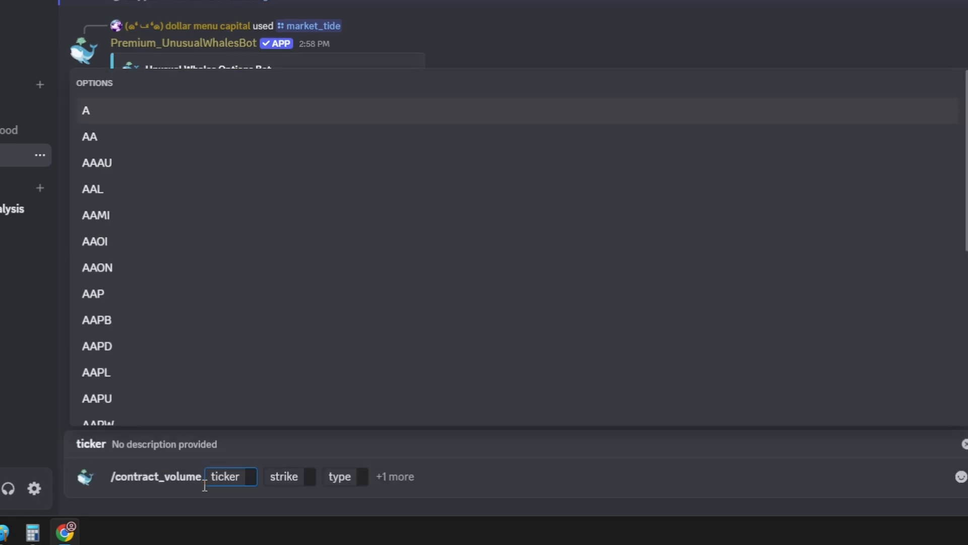
{"action": "type", "text": "crwv"}
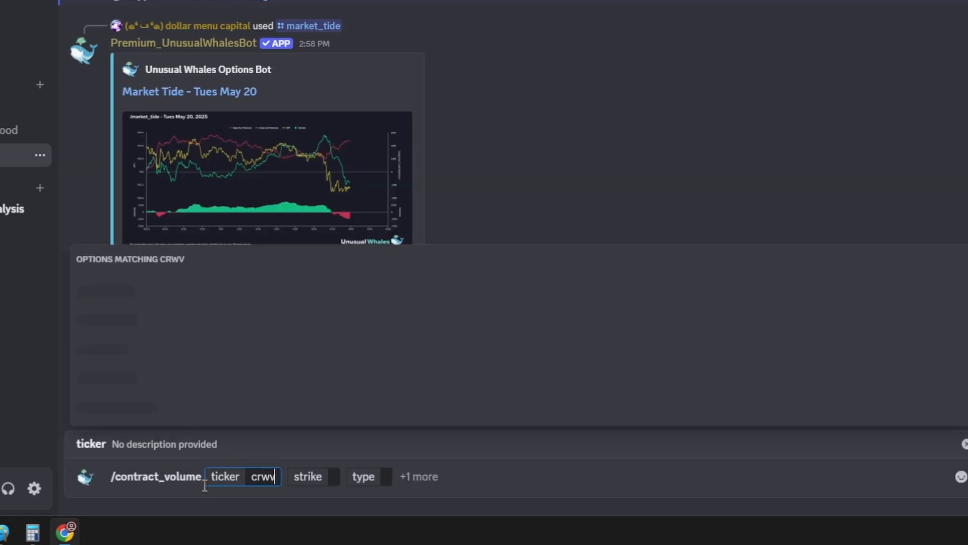
{"action": "key", "text": "Tab"}
{"action": "type", "text": "90"}
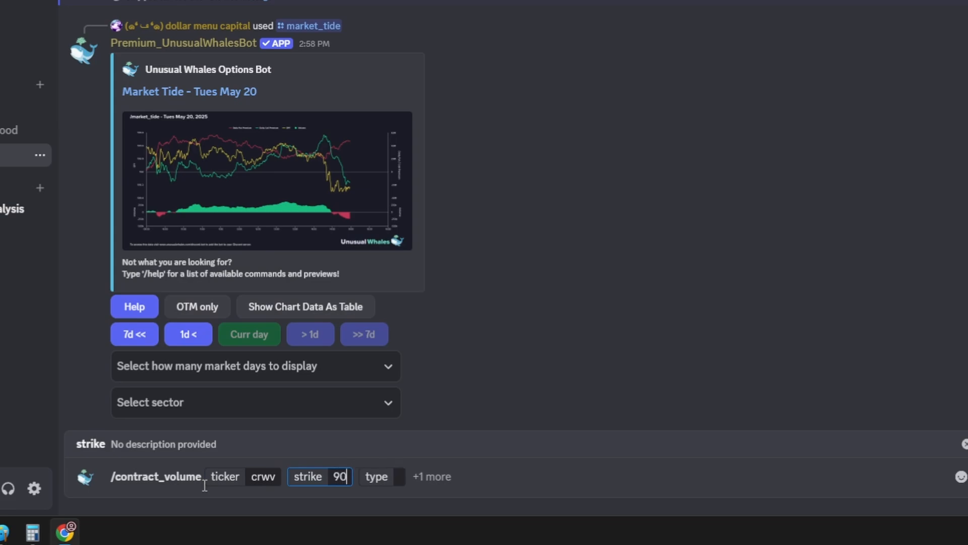
{"action": "key", "text": "Tab"}
{"action": "type", "text": "p"}
{"action": "key", "text": "Return"}
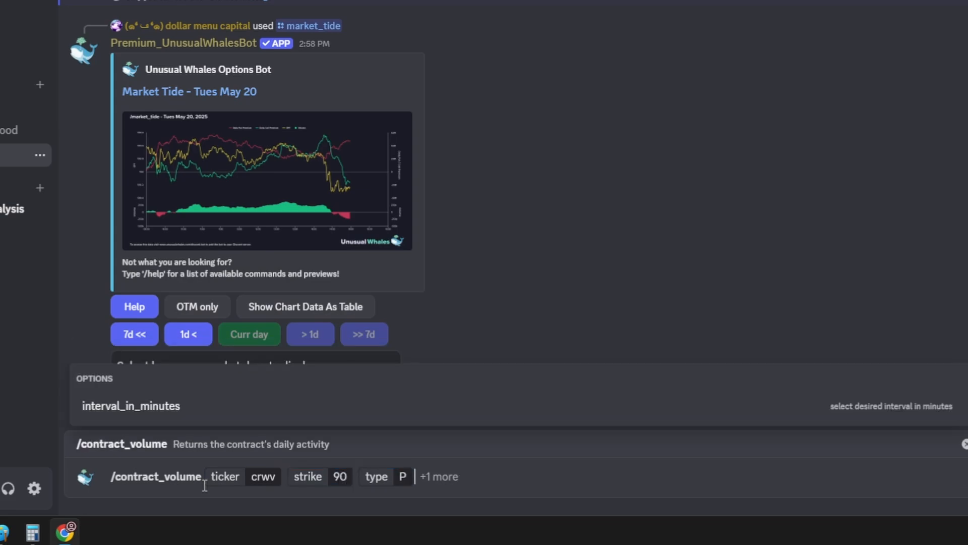
{"action": "key", "text": "Return"}
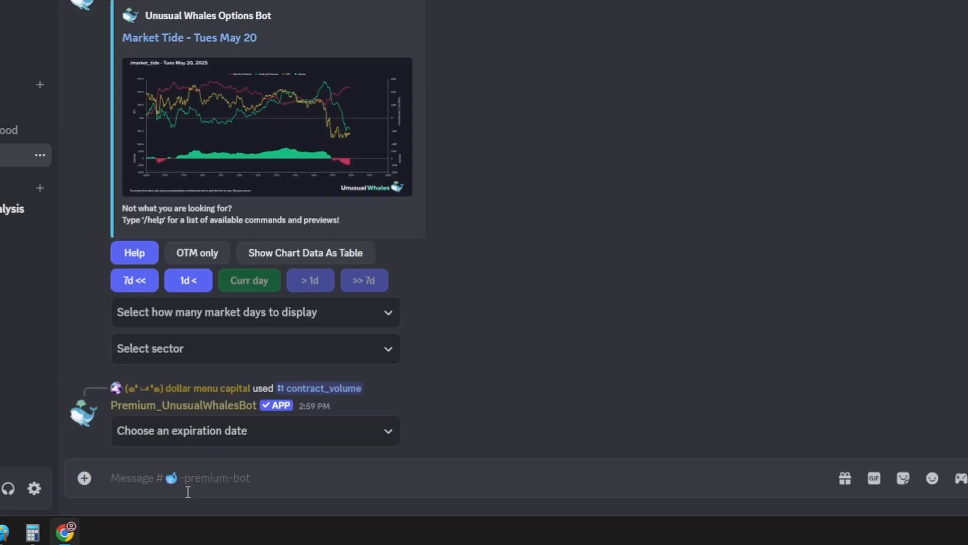
- Choose the 06/20/2025 expiration and show recent $25K+ flows for the contract
{"action": "left_click", "coordinate": [253, 431]}
{"action": "left_click", "coordinate": [230, 393]}
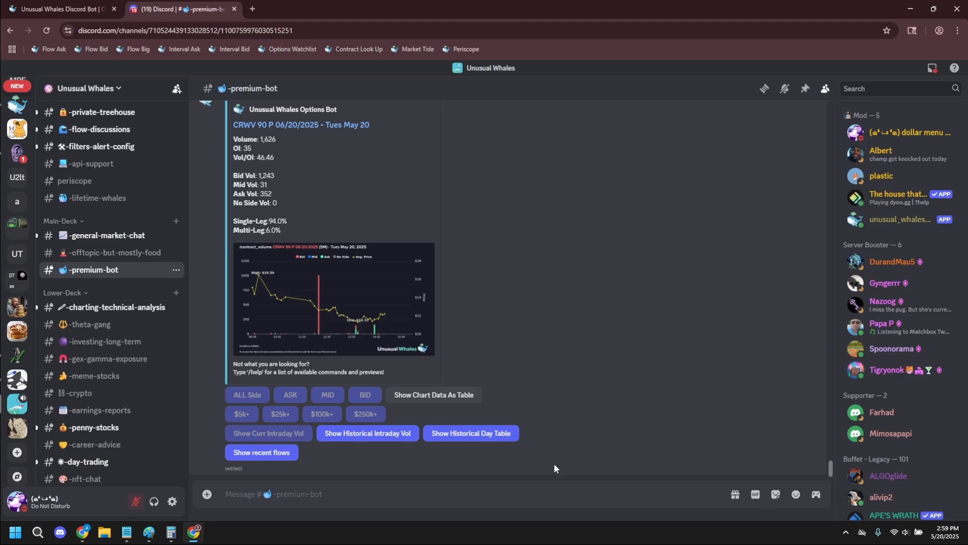
{"action": "left_click", "coordinate": [261, 452]}
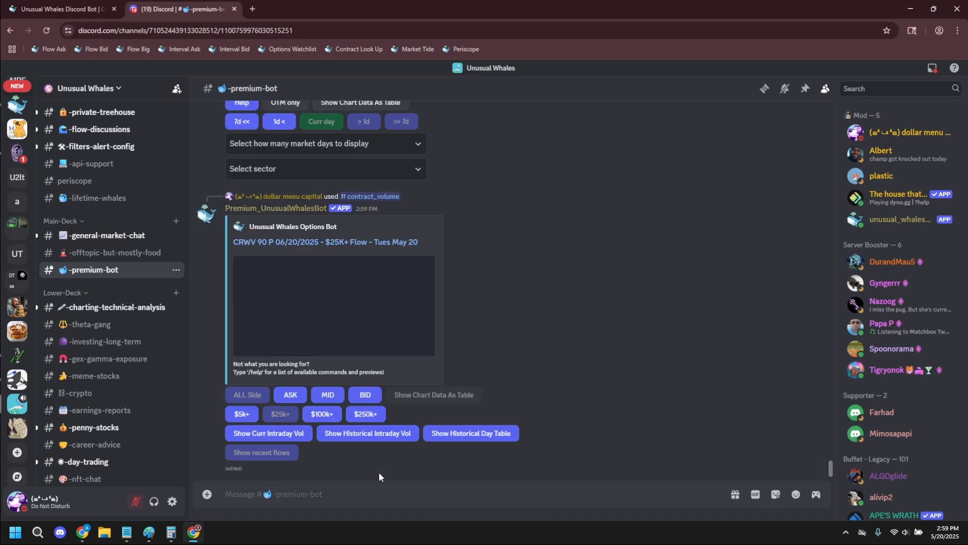
- Send /options_screener with the Ask Openers preset to get the May 20 results table
{"action": "left_click", "coordinate": [365, 497]}
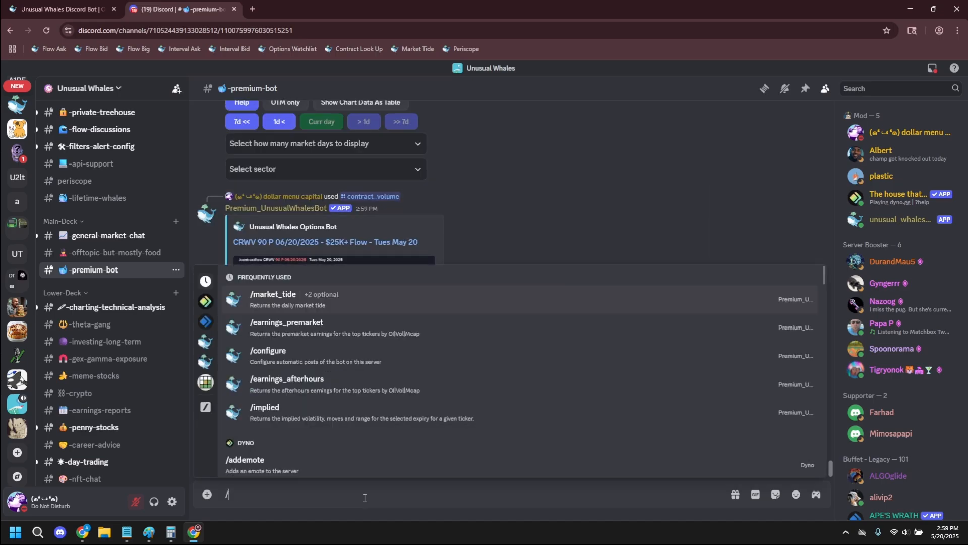
{"action": "type", "text": "/option_"}
{"action": "type", "text": "scre"}
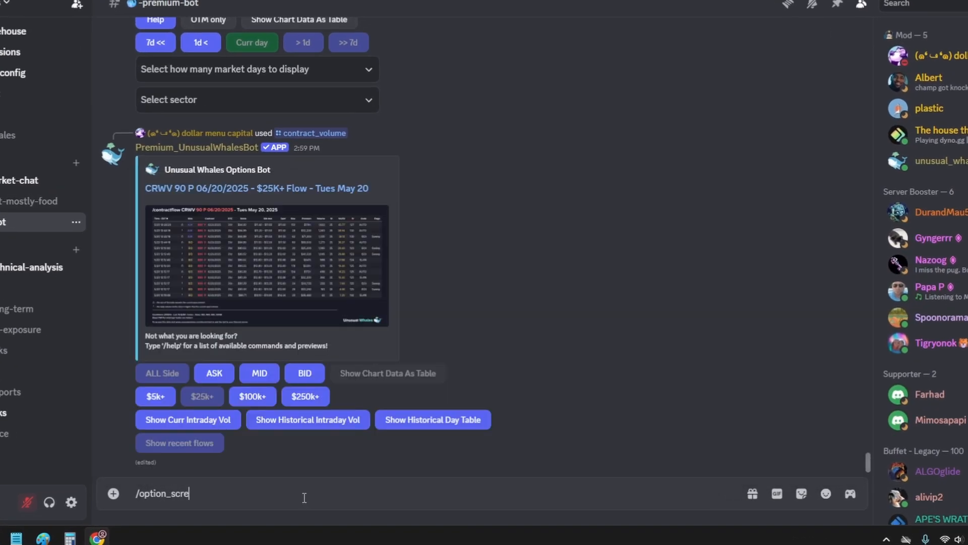
{"action": "key", "text": "BackSpace"}
{"action": "key", "text": "BackSpace"}
{"action": "key", "text": "BackSpace"}
{"action": "type", "text": "s_screener"}
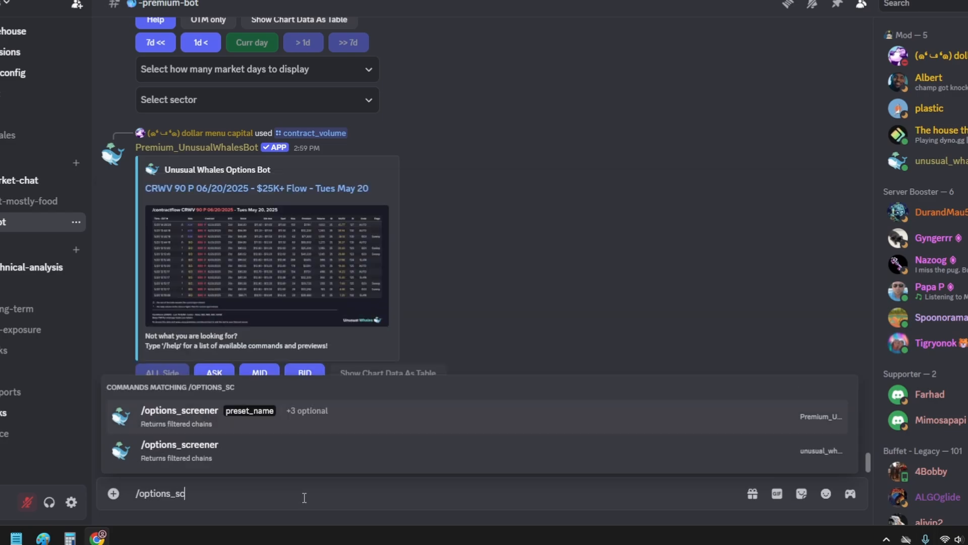
{"action": "key", "text": "Tab"}
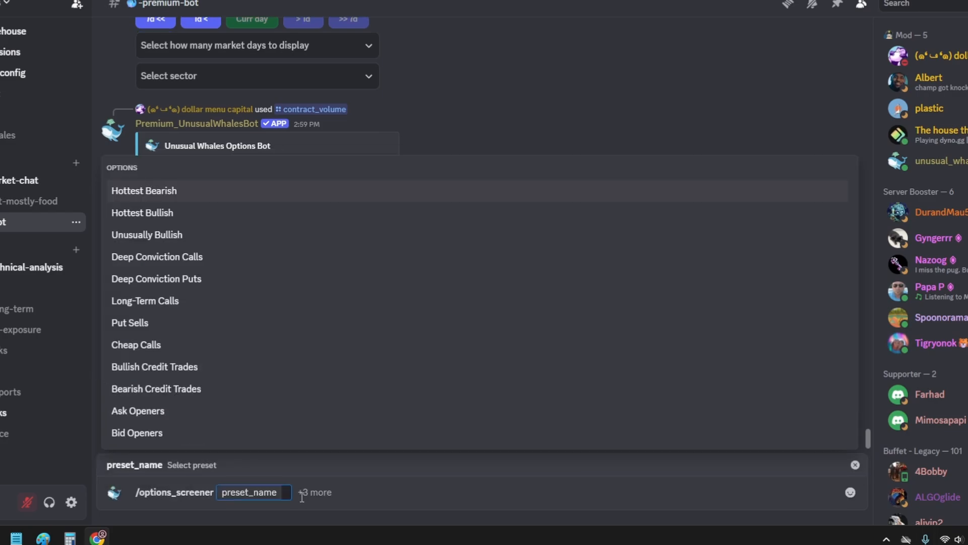
{"action": "left_click", "coordinate": [236, 412]}
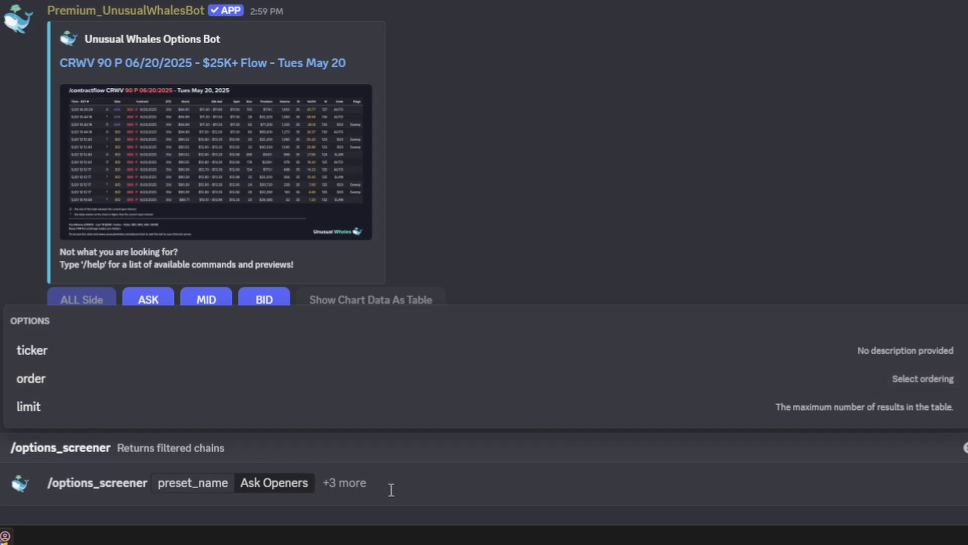
{"action": "key", "text": "Return"}
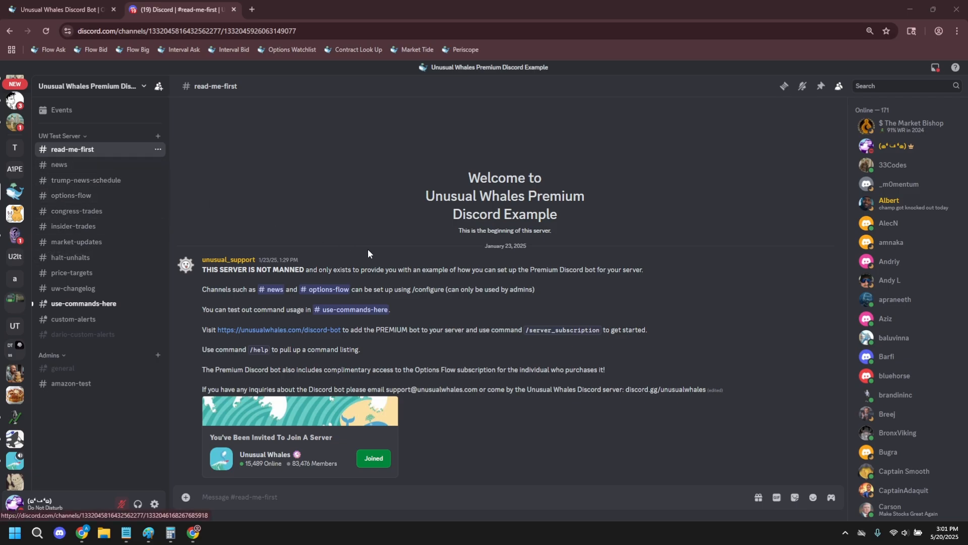
- Browse the example server's halt-unhalts, market-updates, congress-trades, options-flow and trump-news-schedule channels, checking the bot page in between
{"action": "left_click", "coordinate": [70, 258]}
{"action": "left_click", "coordinate": [75, 241]}
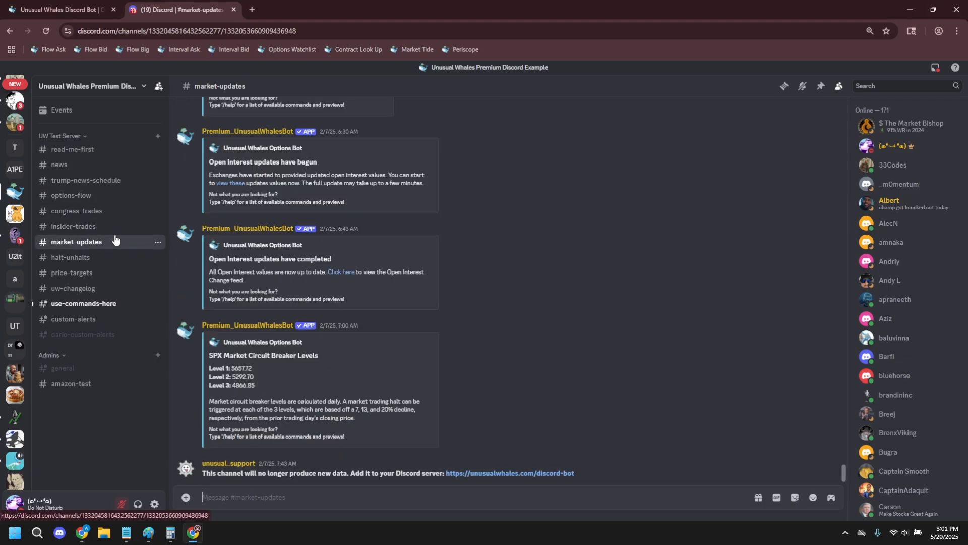
{"action": "left_click", "coordinate": [73, 225]}
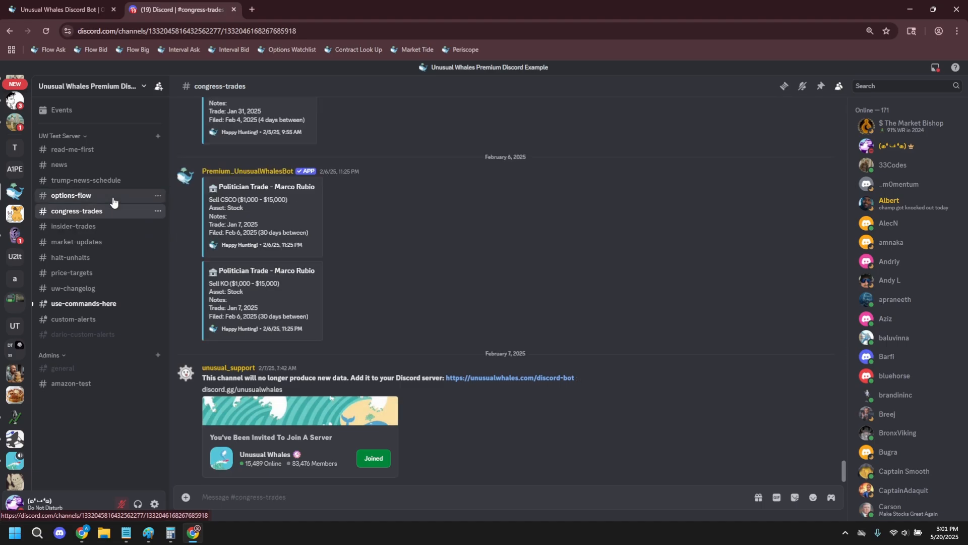
{"action": "left_click", "coordinate": [72, 195]}
{"action": "left_click", "coordinate": [85, 180]}
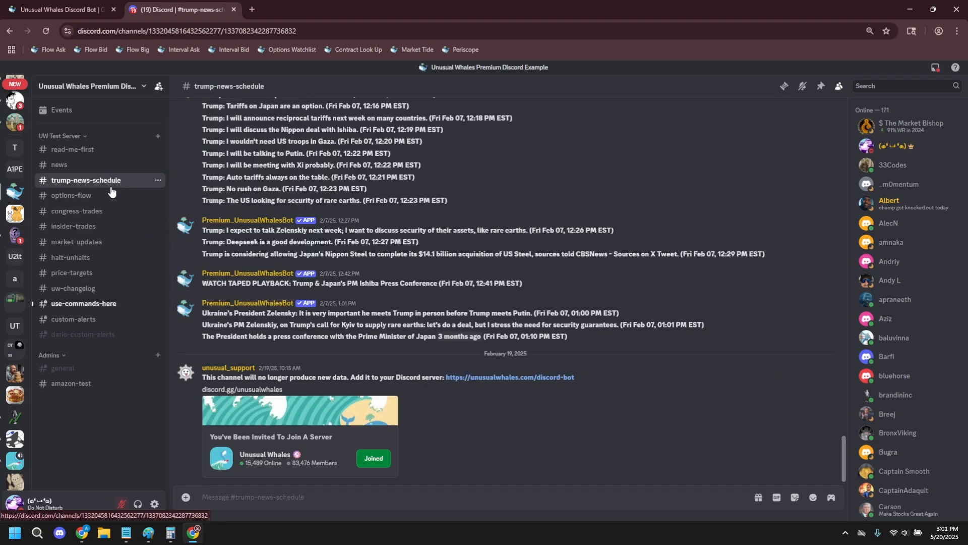
{"action": "left_click", "coordinate": [84, 4]}
{"action": "scroll", "coordinate": [612, 190], "scroll_direction": "down", "scroll_amount": 6}
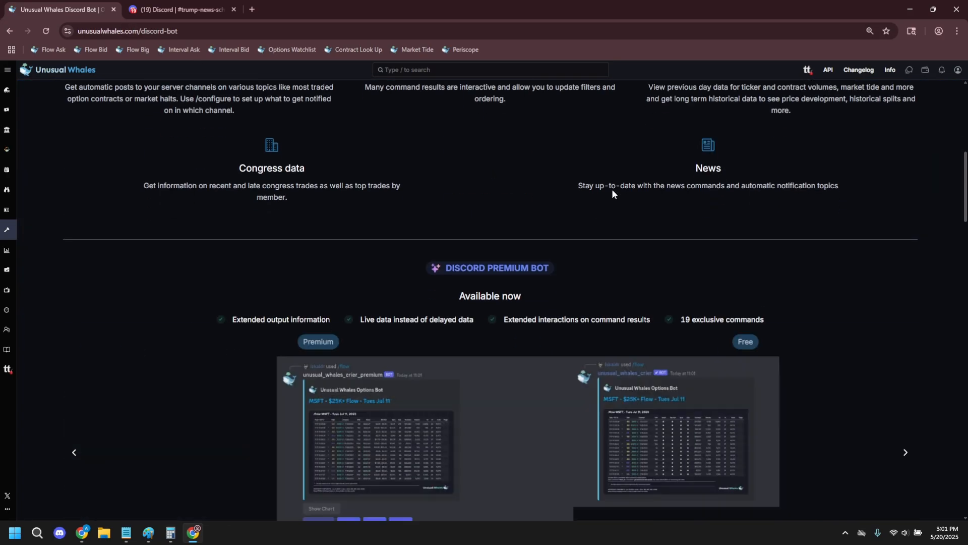
{"action": "scroll", "coordinate": [613, 189], "scroll_direction": "down", "scroll_amount": 5}
{"action": "left_click", "coordinate": [174, 9]}
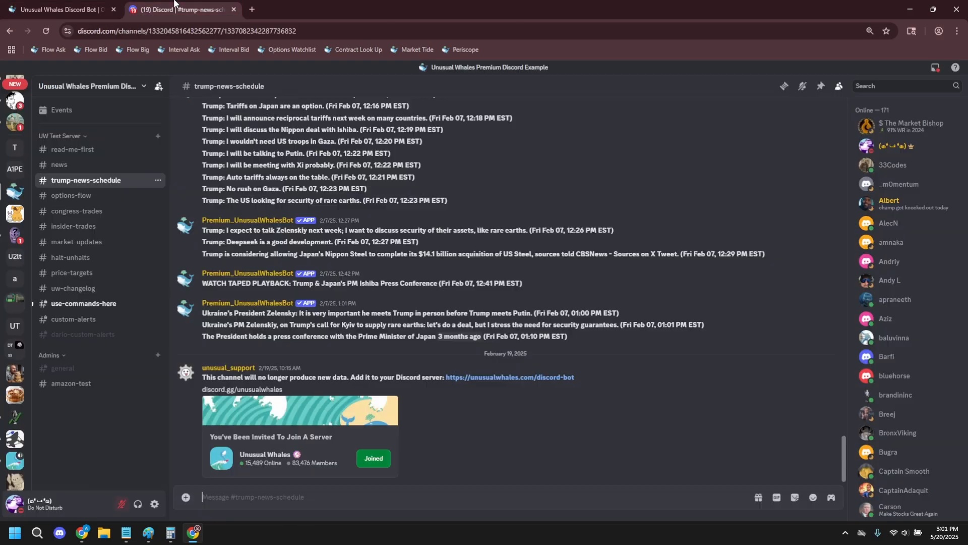
- Run /configure in the April 1 Premium Example general channel and view the automatic post topics list
{"action": "left_click", "coordinate": [15, 168]}
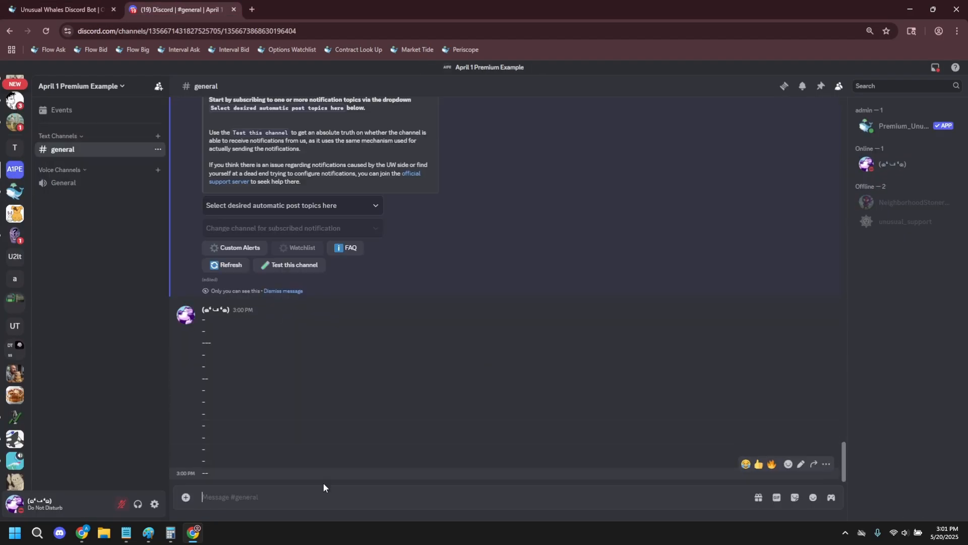
{"action": "type", "text": "/config"}
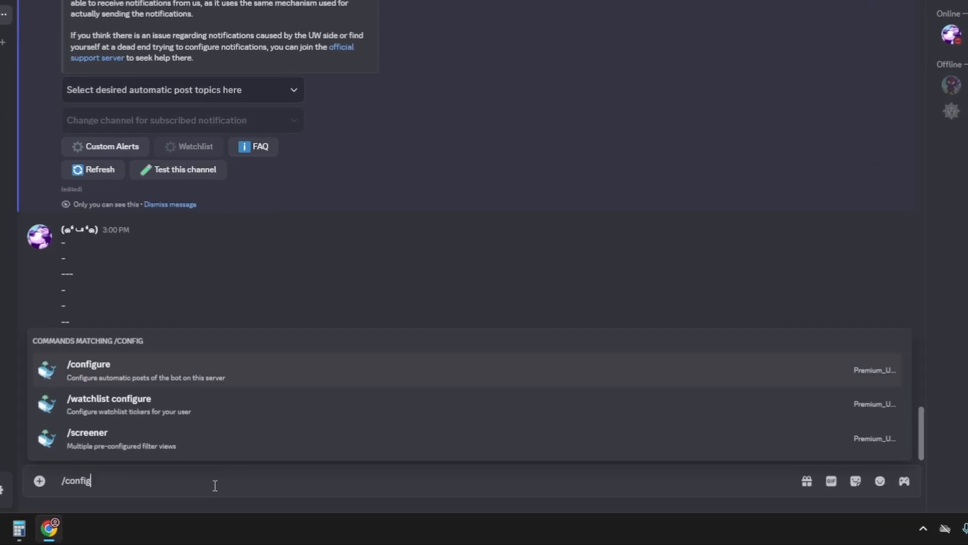
{"action": "type", "text": "ure"}
{"action": "key", "text": "Return"}
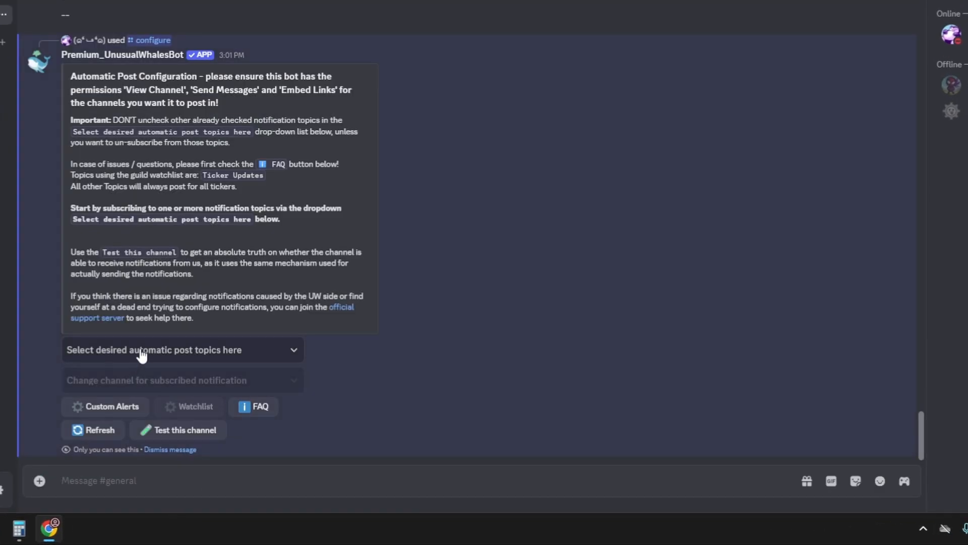
{"action": "left_click", "coordinate": [141, 351]}
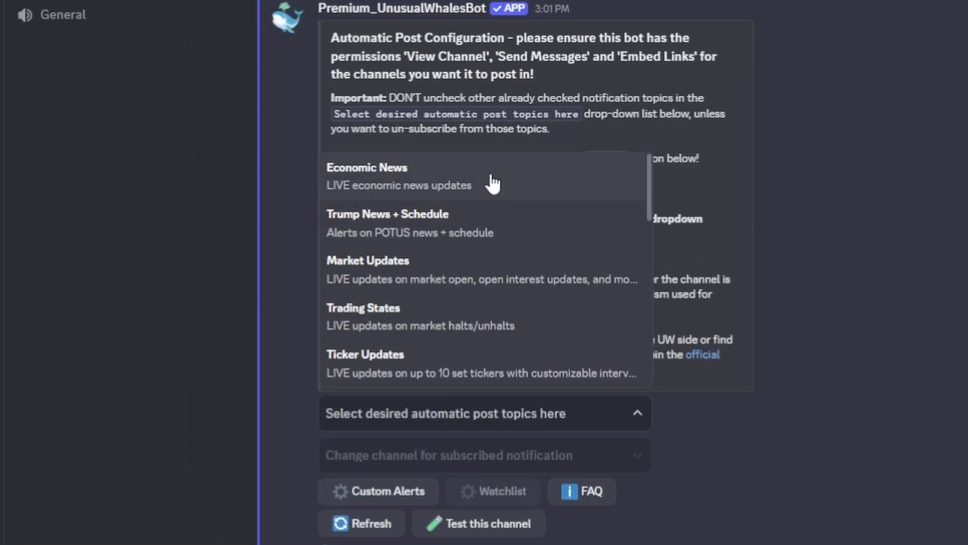
{"action": "scroll", "coordinate": [537, 266], "scroll_direction": "down", "scroll_amount": 2}
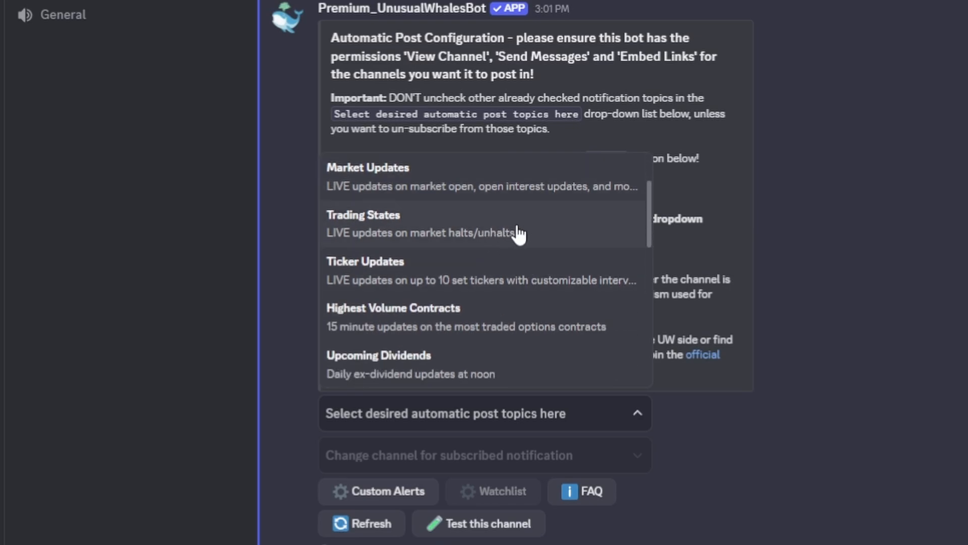
{"action": "scroll", "coordinate": [519, 232], "scroll_direction": "down", "scroll_amount": 2}
{"action": "scroll", "coordinate": [583, 266], "scroll_direction": "down", "scroll_amount": 2}
{"action": "scroll", "coordinate": [583, 273], "scroll_direction": "down", "scroll_amount": 2}
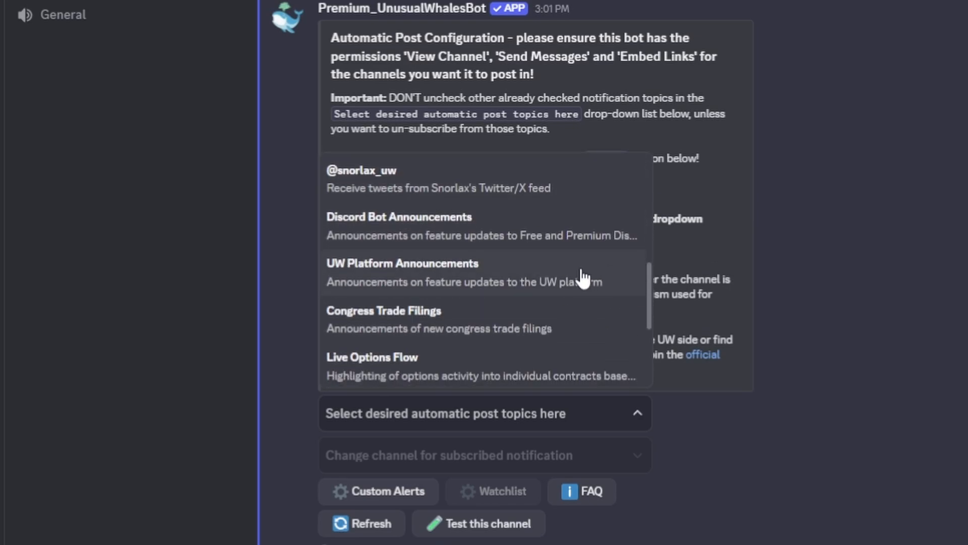
{"action": "scroll", "coordinate": [582, 276], "scroll_direction": "down", "scroll_amount": 2}
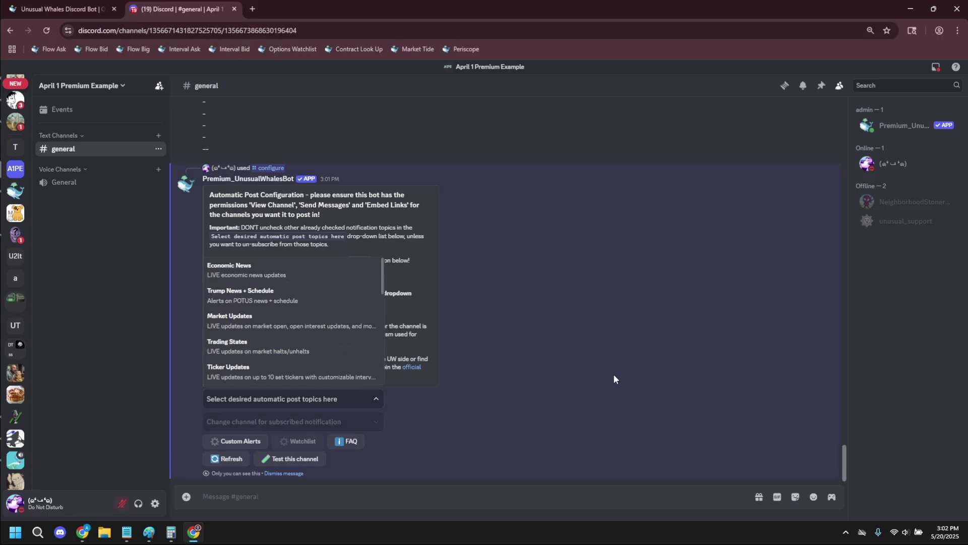
- Create three new text channels named channel-1, channel-2 and channel-3 via Create Channel
{"action": "key", "text": "Escape"}
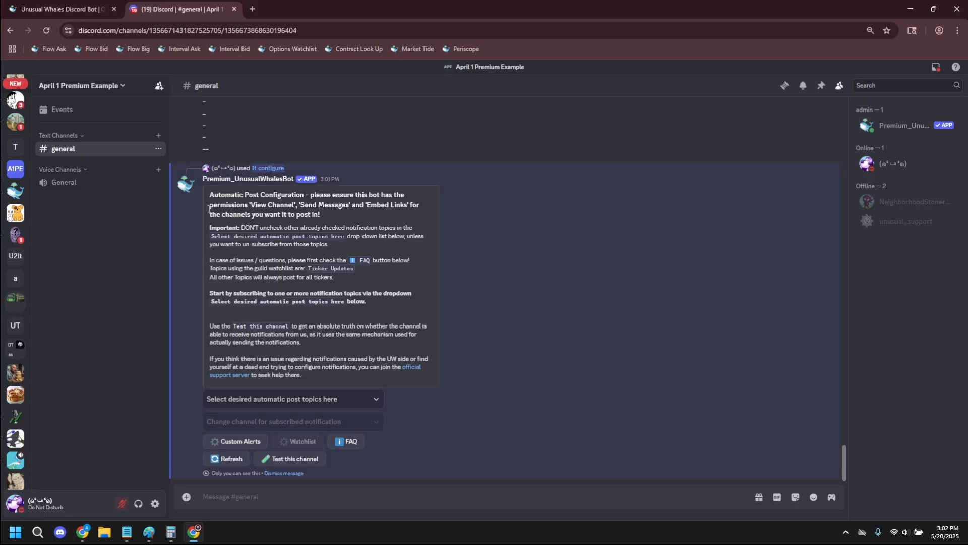
{"action": "right_click", "coordinate": [86, 158]}
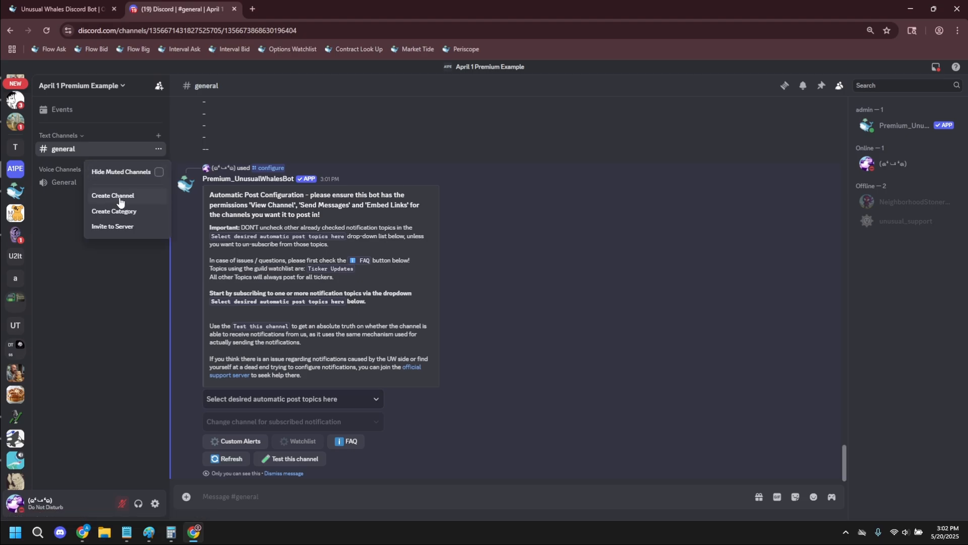
{"action": "left_click", "coordinate": [115, 198]}
{"action": "type", "text": "channel-1"}
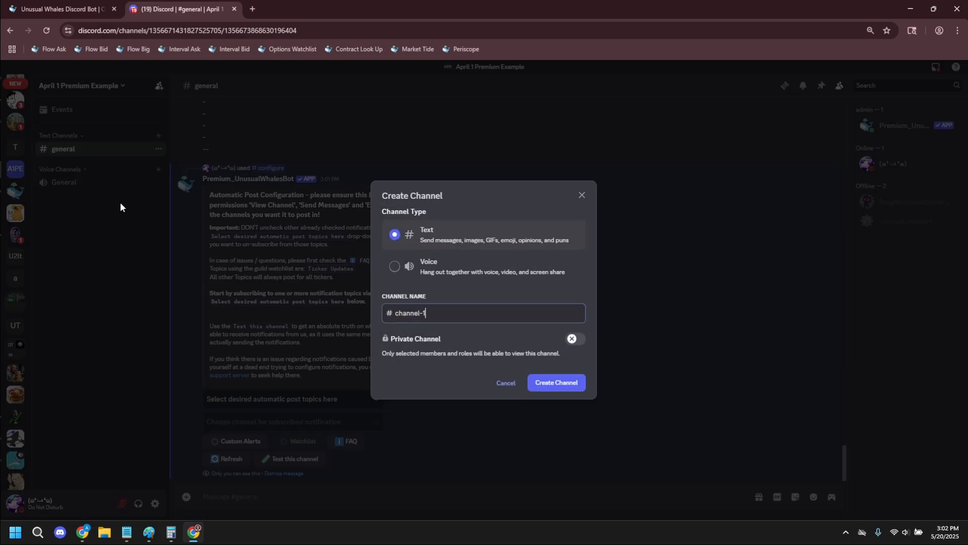
{"action": "key", "text": "Return"}
{"action": "right_click", "coordinate": [85, 157]}
{"action": "left_click", "coordinate": [104, 178]}
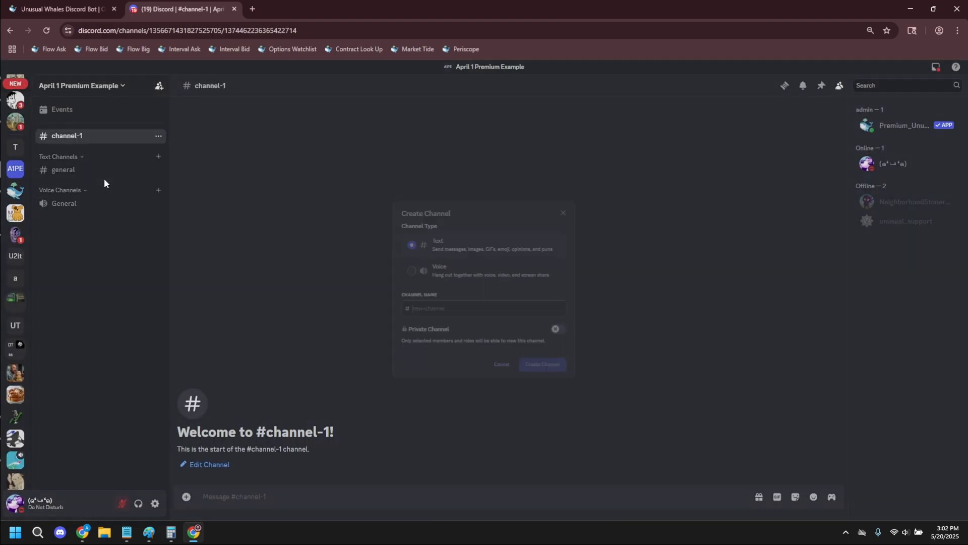
{"action": "type", "text": "channel-2"}
{"action": "key", "text": "Return"}
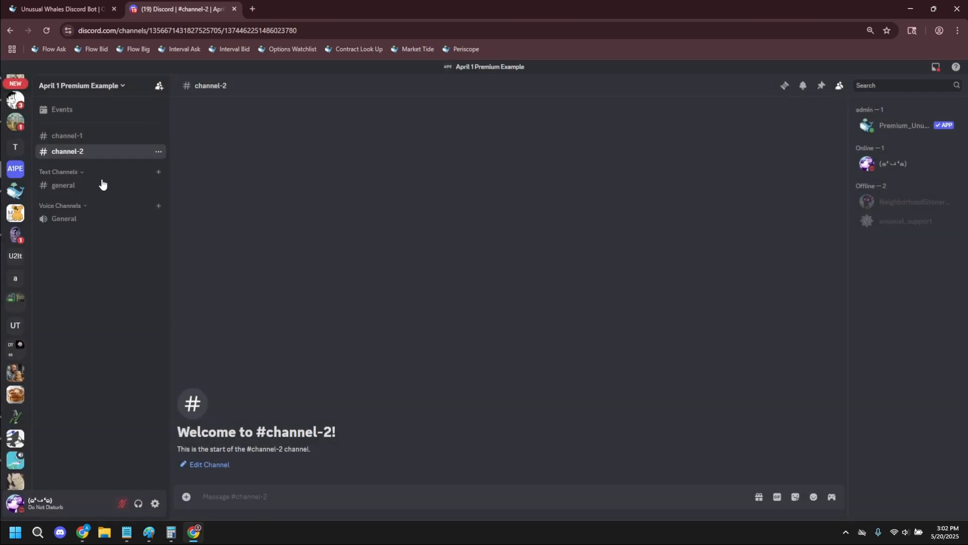
{"action": "right_click", "coordinate": [98, 173]}
{"action": "left_click", "coordinate": [124, 196]}
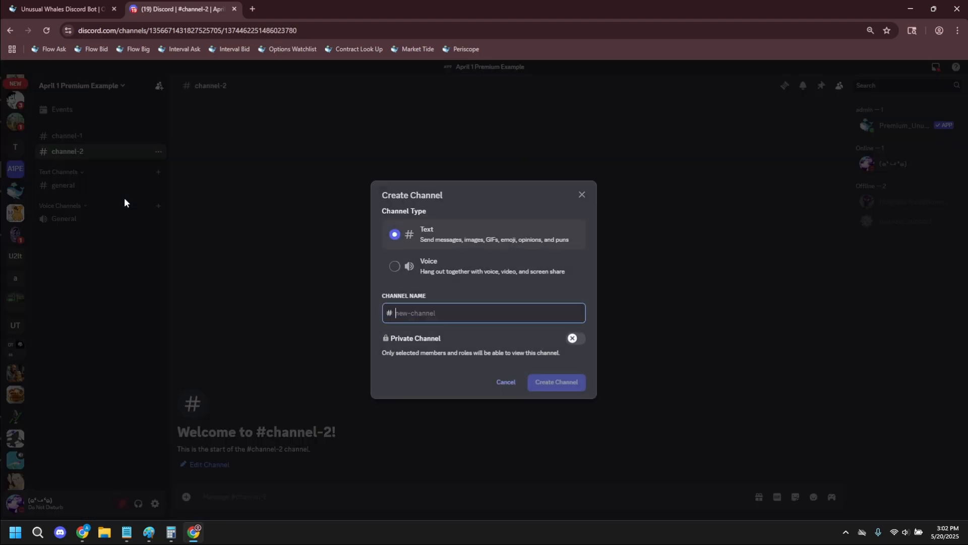
{"action": "type", "text": "channel-3"}
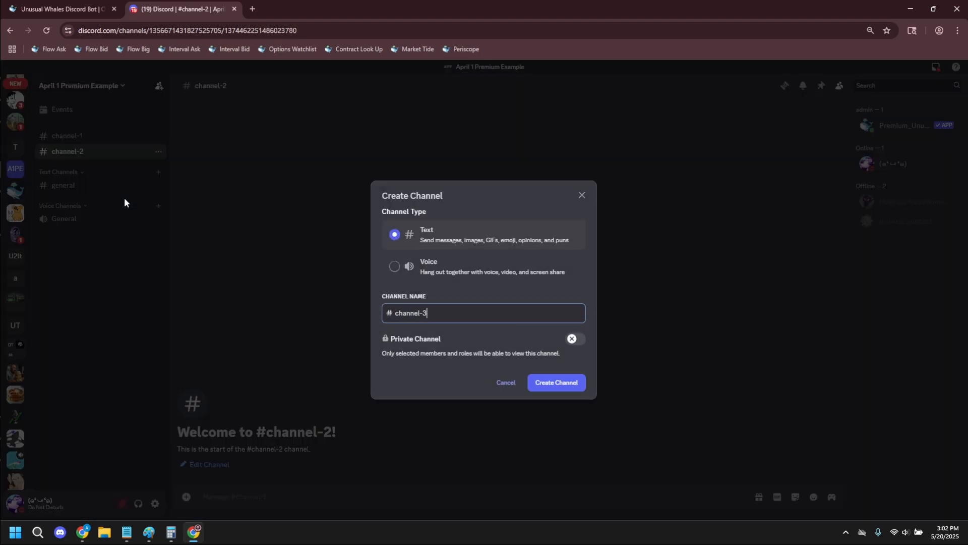
{"action": "key", "text": "Return"}
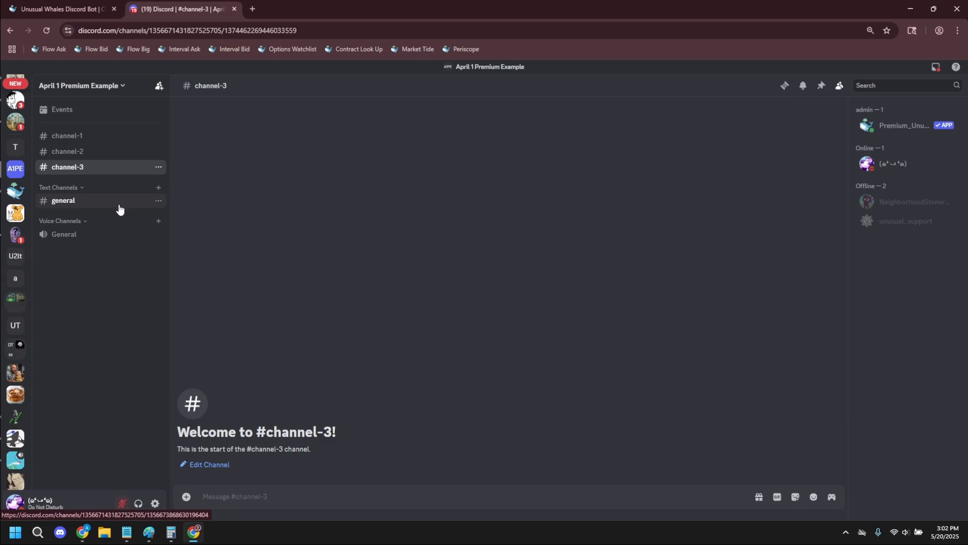
- In #general, subscribe the bot to Economic News, Trump News + Schedule and Market Updates and confirm
{"action": "left_click", "coordinate": [119, 205]}
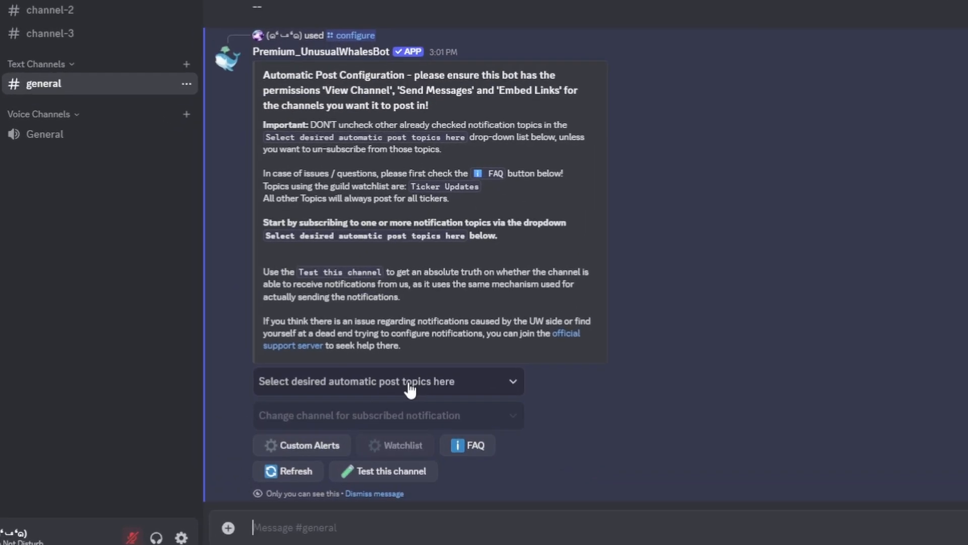
{"action": "left_click", "coordinate": [306, 398]}
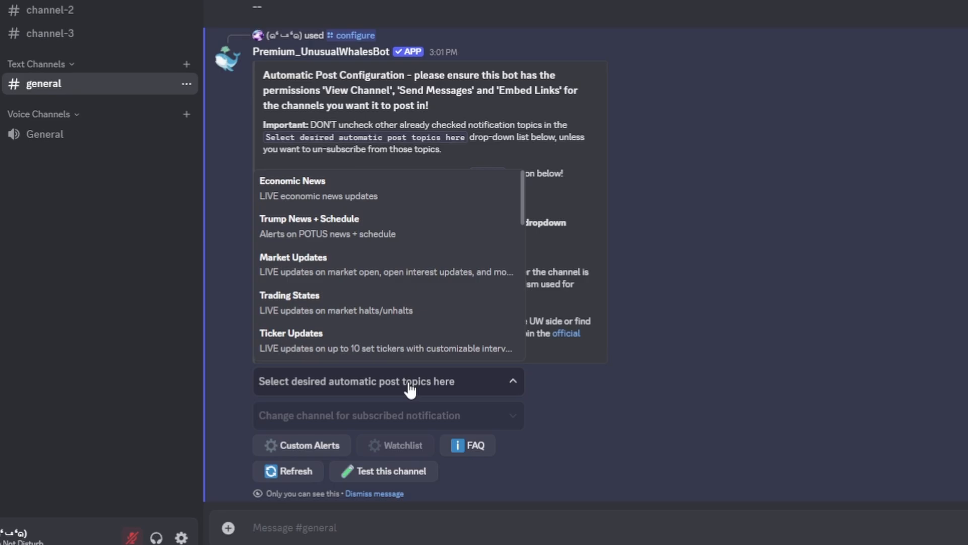
{"action": "left_click", "coordinate": [427, 189]}
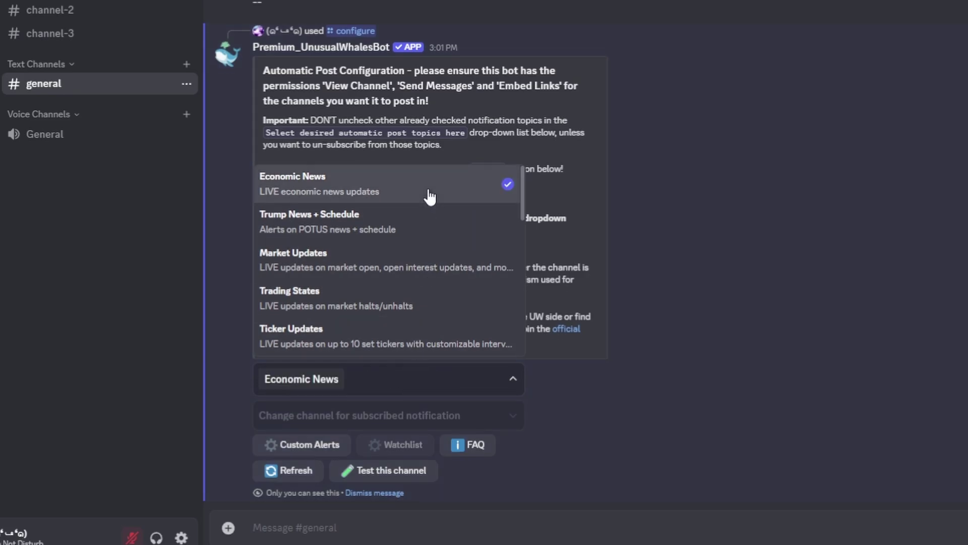
{"action": "left_click", "coordinate": [424, 220]}
{"action": "left_click", "coordinate": [416, 258]}
{"action": "left_click", "coordinate": [650, 286]}
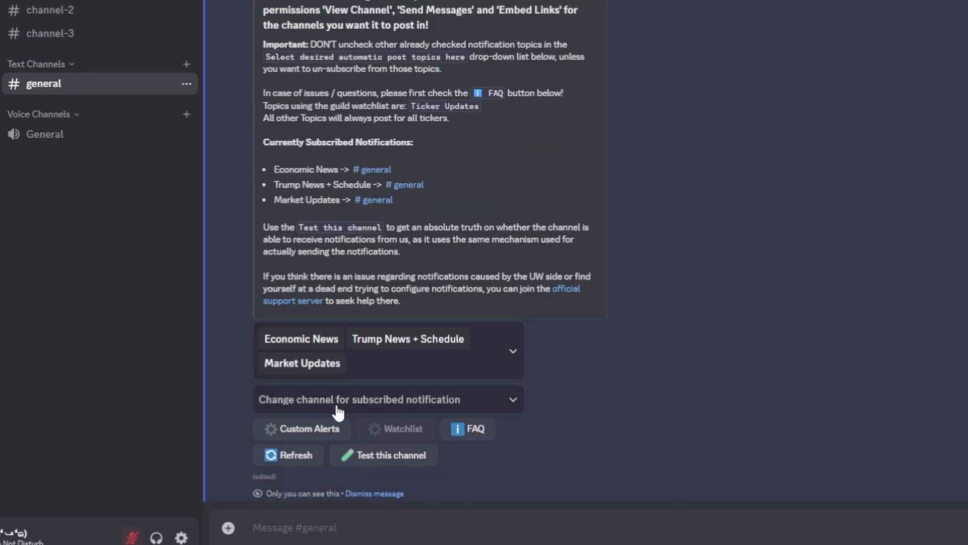
- Route the Economic News subscription to #channel-1
{"action": "left_click", "coordinate": [378, 408]}
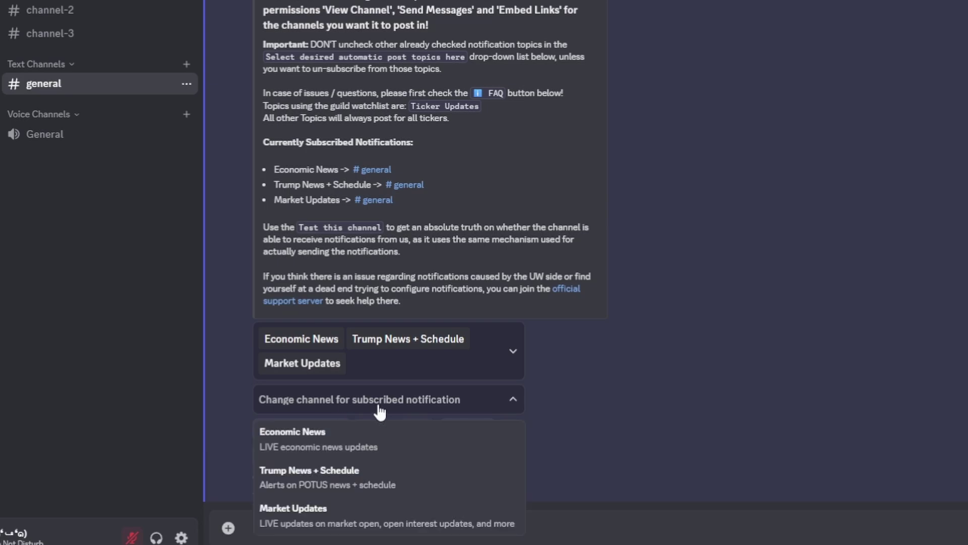
{"action": "left_click", "coordinate": [409, 446]}
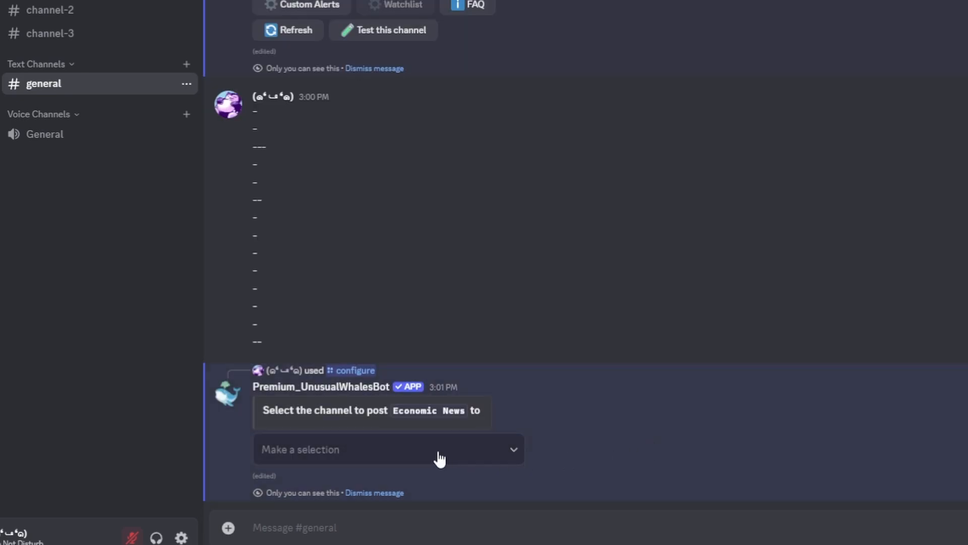
{"action": "left_click", "coordinate": [439, 450]}
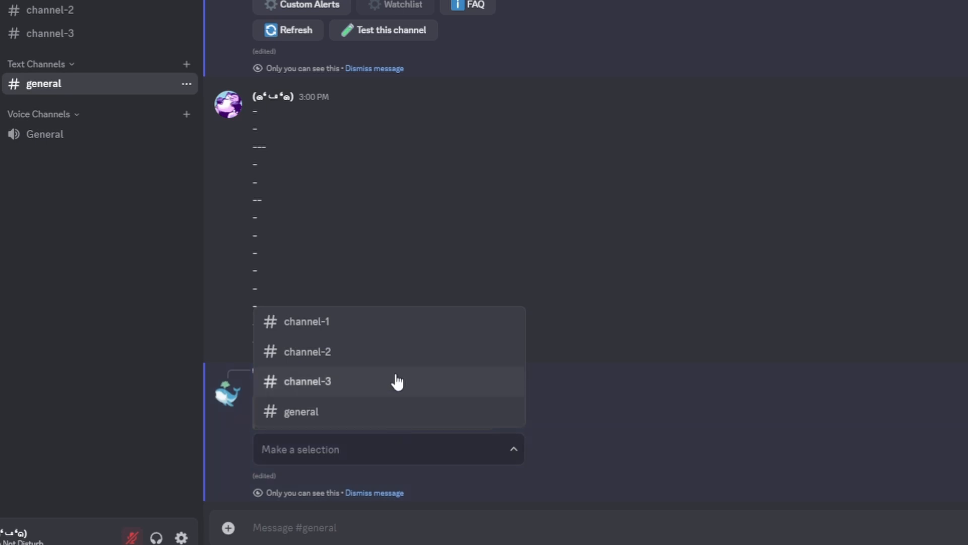
{"action": "left_click", "coordinate": [397, 331]}
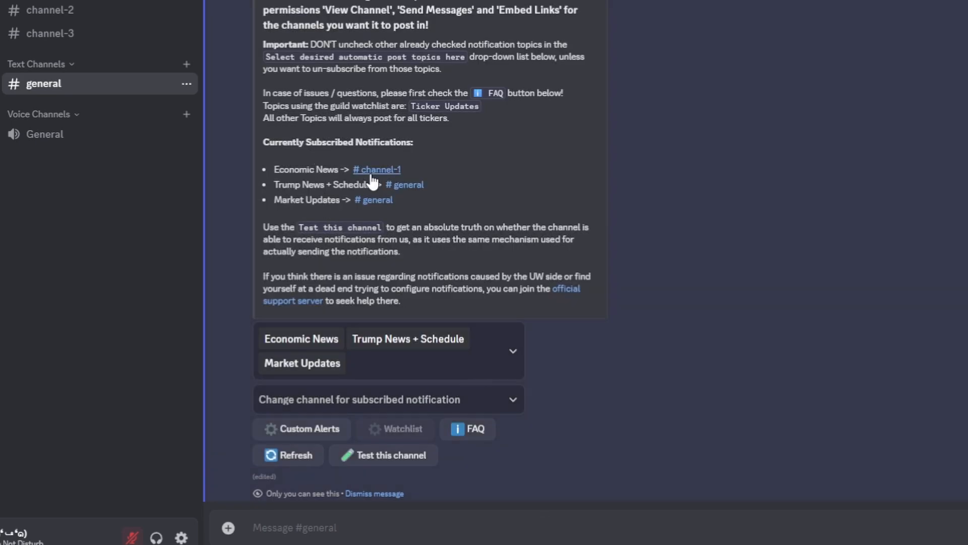
- Route the Trump News + Schedule subscription to #channel-2
{"action": "left_click", "coordinate": [363, 399]}
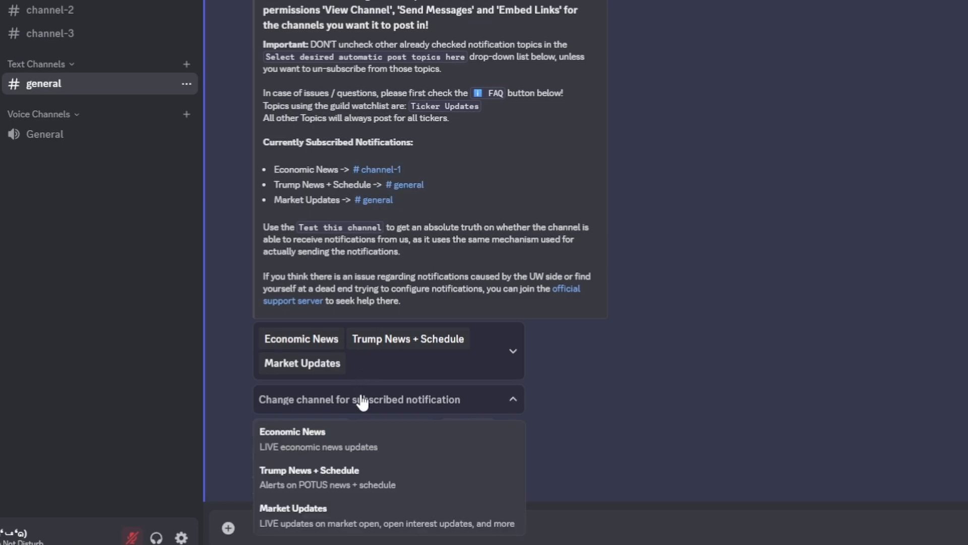
{"action": "left_click", "coordinate": [354, 476]}
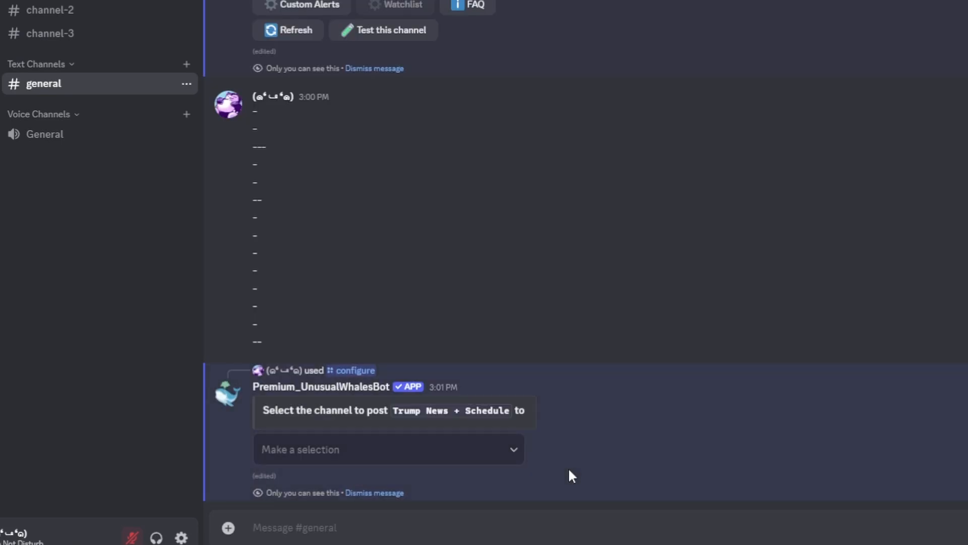
{"action": "left_click", "coordinate": [369, 449]}
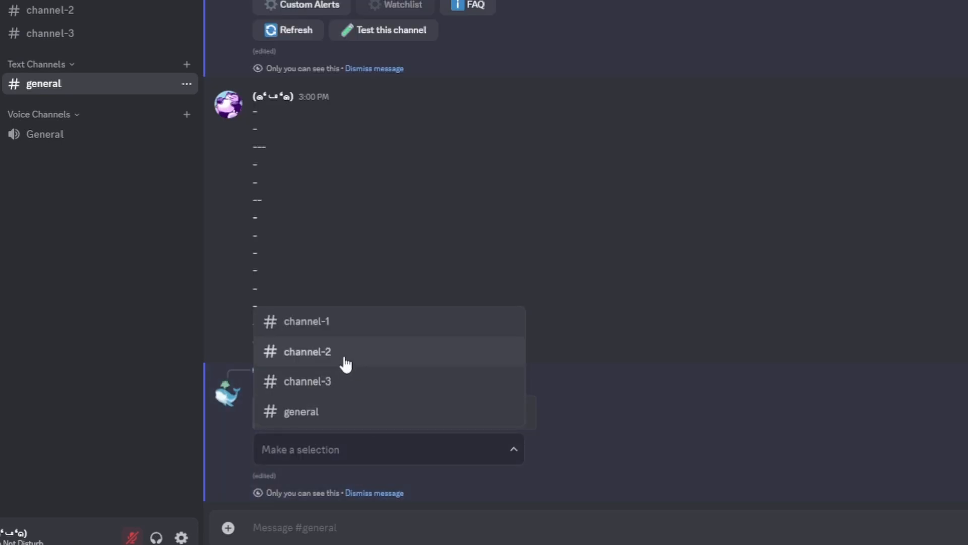
{"action": "left_click", "coordinate": [344, 352]}
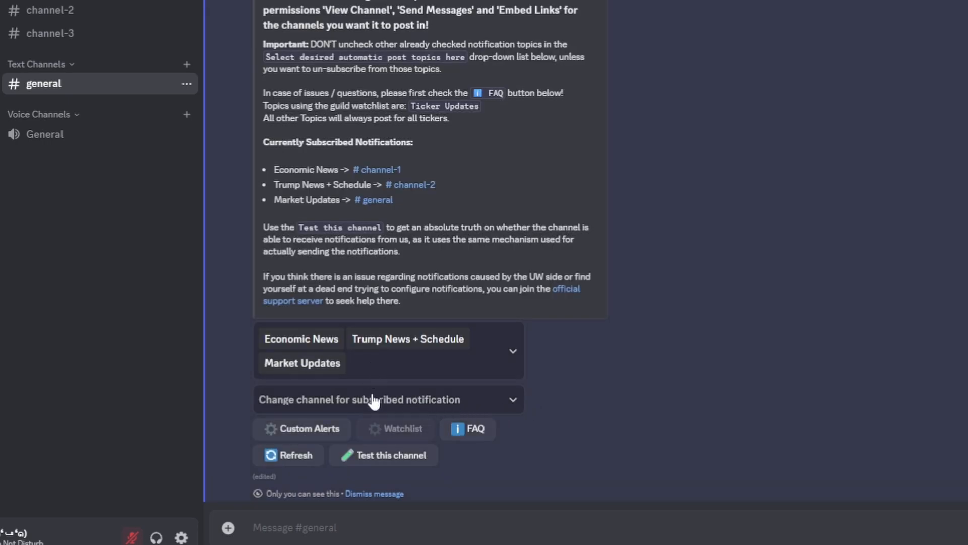
- Route the Market Updates subscription to #channel-3
{"action": "left_click", "coordinate": [373, 398]}
{"action": "left_click", "coordinate": [348, 513]}
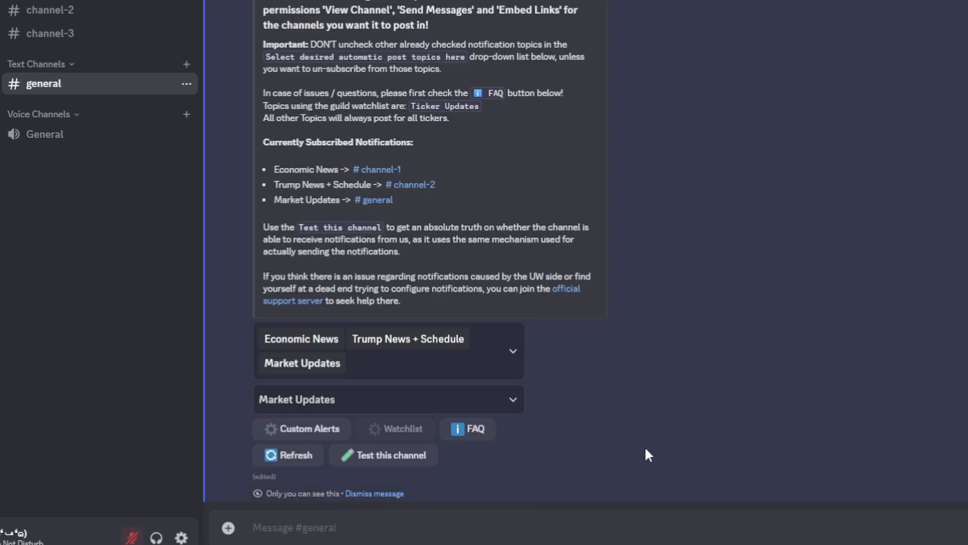
{"action": "left_click", "coordinate": [447, 450]}
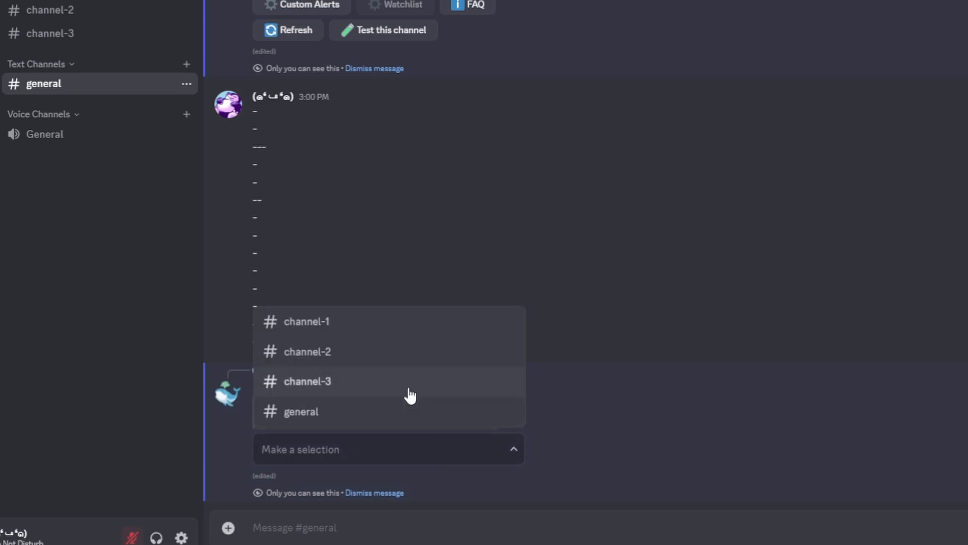
{"action": "left_click", "coordinate": [408, 382]}
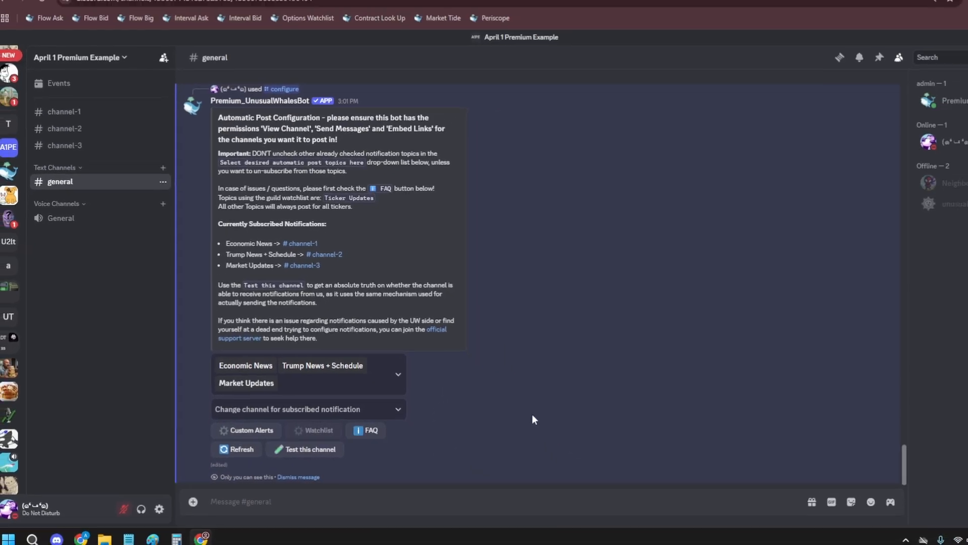